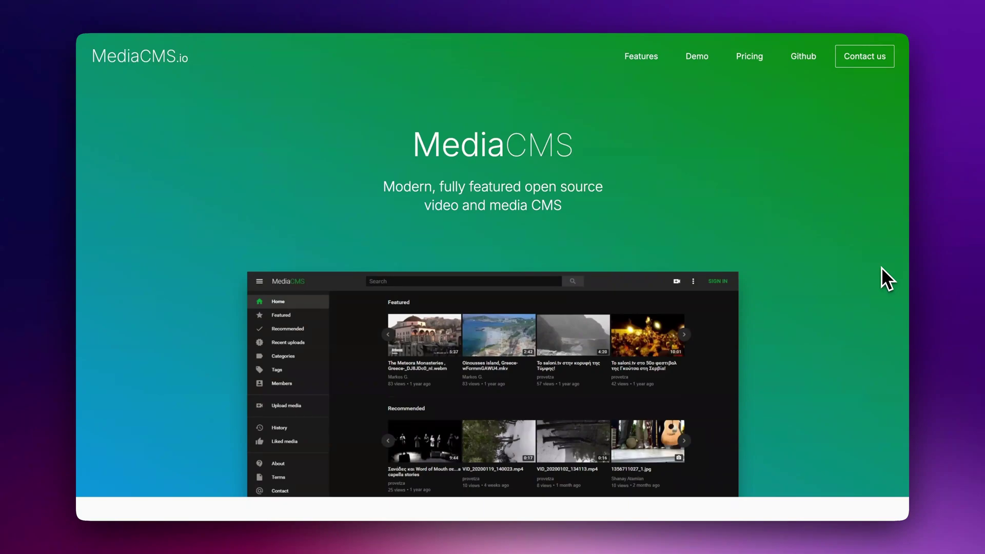
- Scroll the MediaCMS README and open the live demo site
scroll(881, 266, "down", 2)
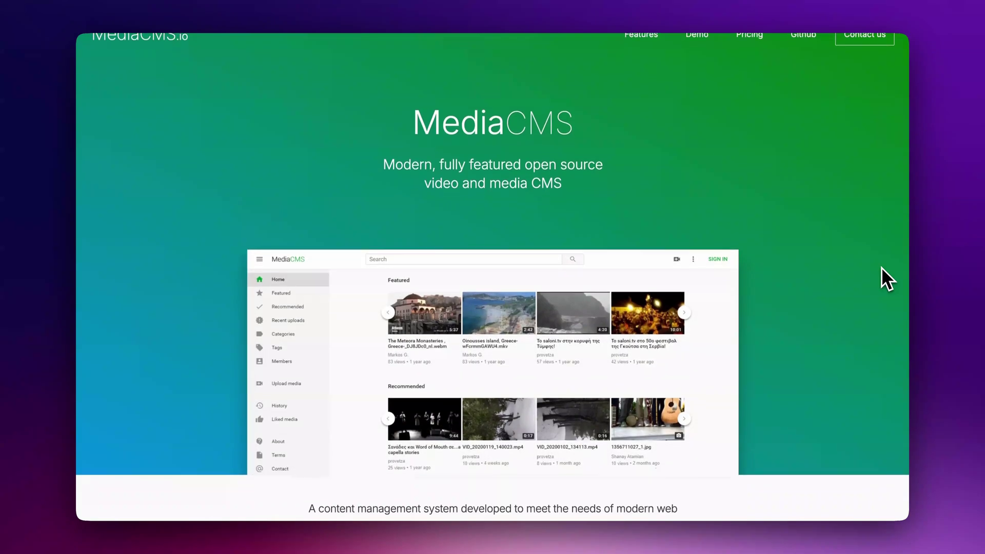
scroll(881, 267, "down", 5)
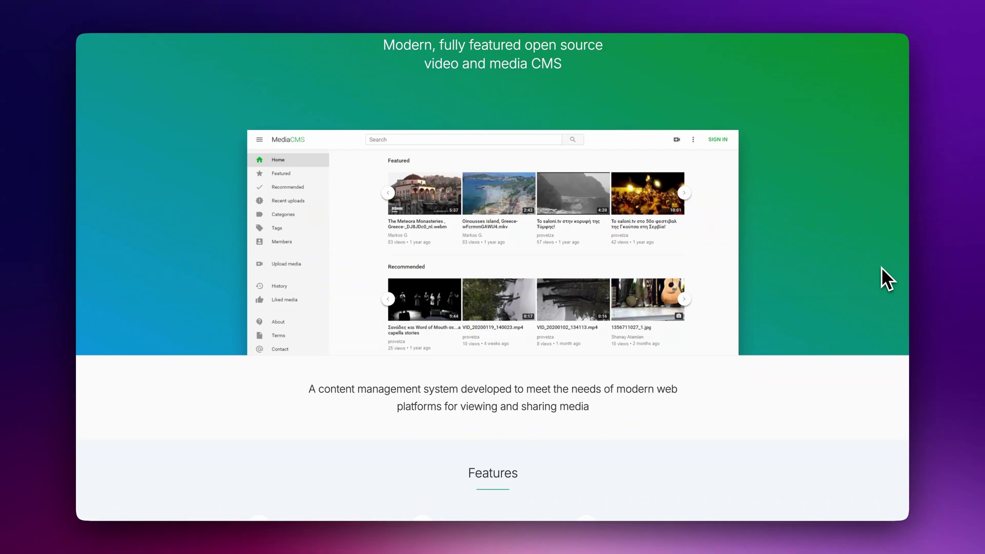
scroll(882, 268, "down", 10)
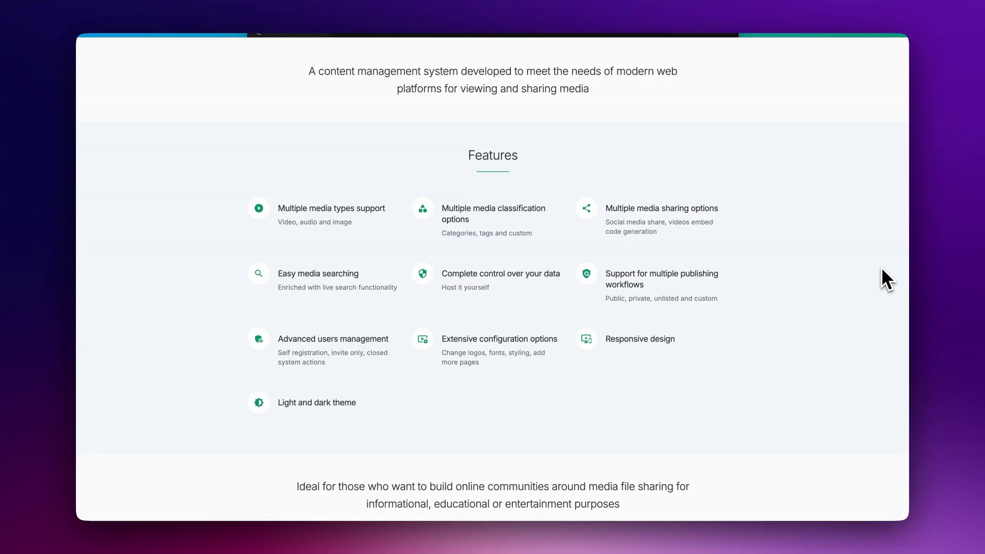
scroll(881, 268, "down", 7)
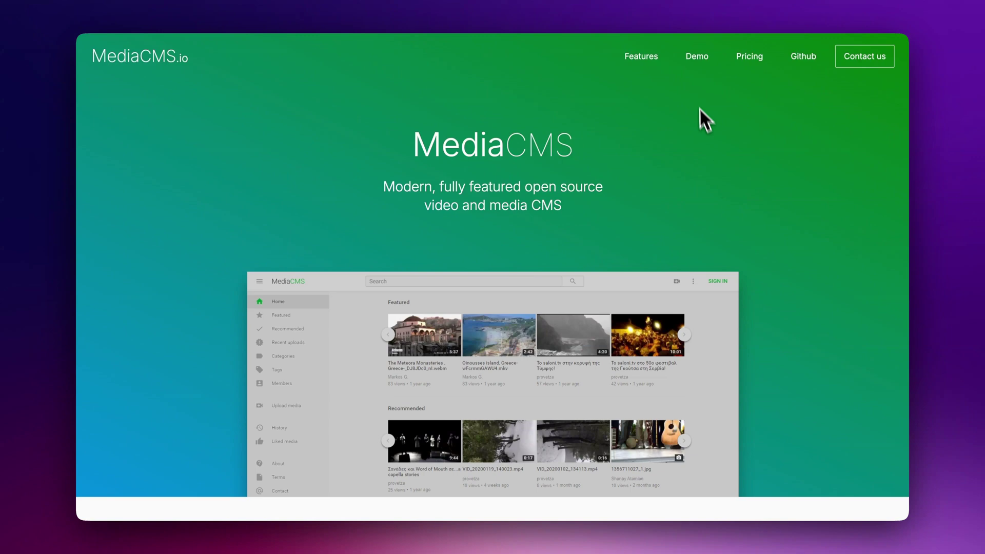
left_click(695, 60)
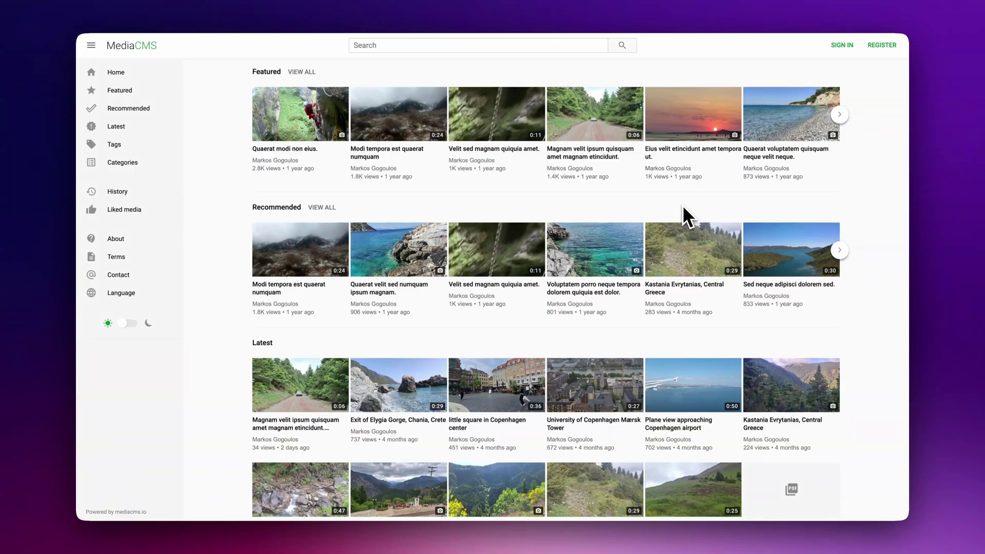
- Scroll the README down to Commercial Hostings / Deploy to Elestio
scroll(682, 205, "down", 7)
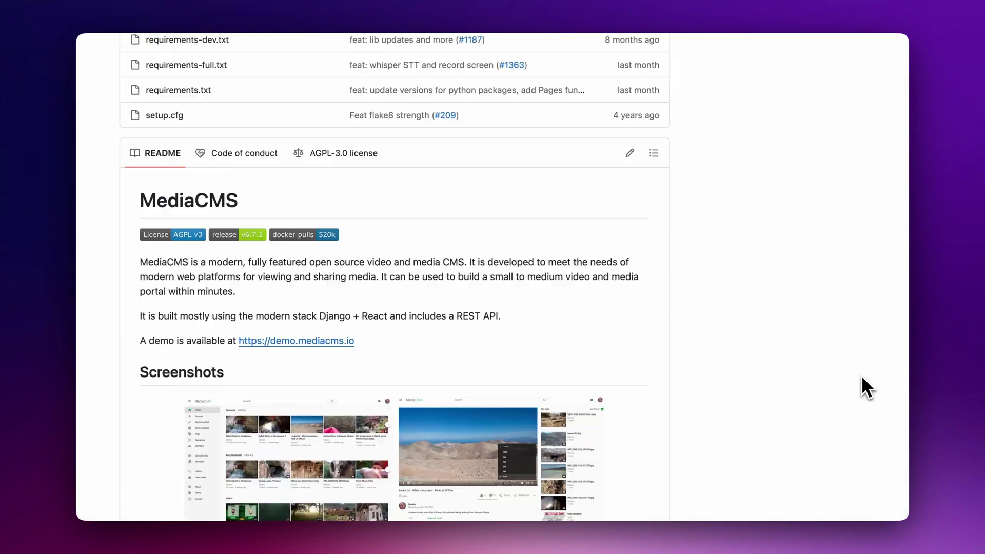
scroll(861, 377, "down", 3)
scroll(861, 377, "down", 6)
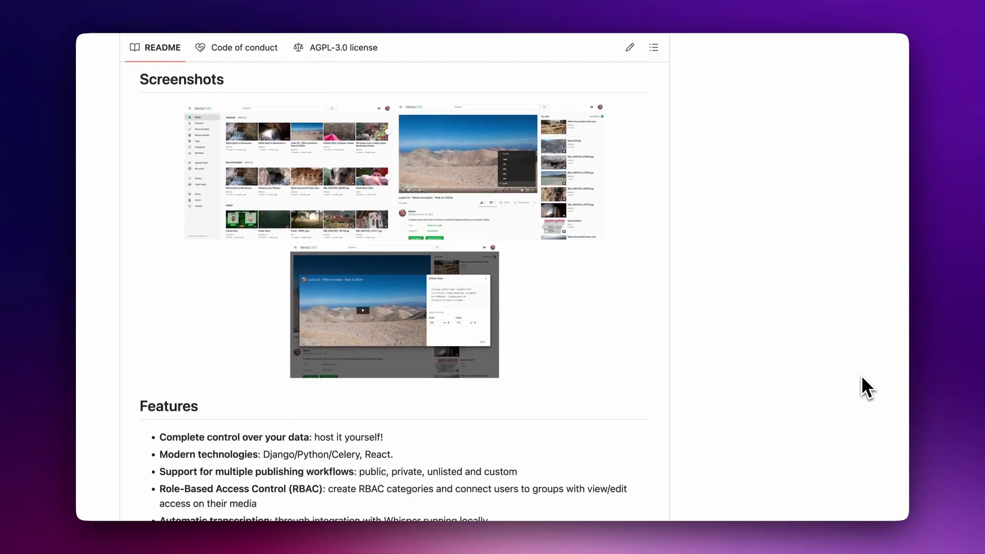
scroll(862, 377, "down", 15)
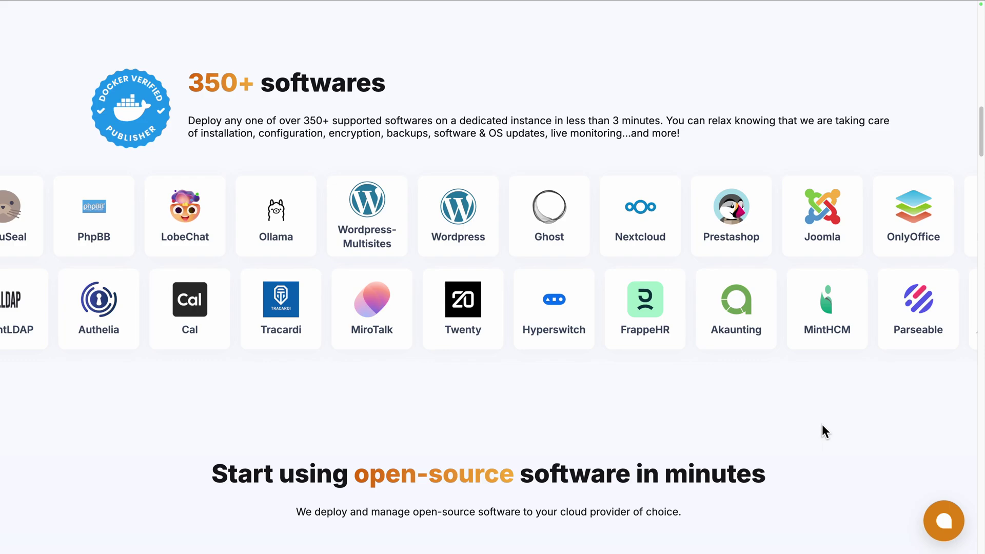
- Scroll through Elestio's supported software list and feature cards
scroll(822, 426, "down", 7)
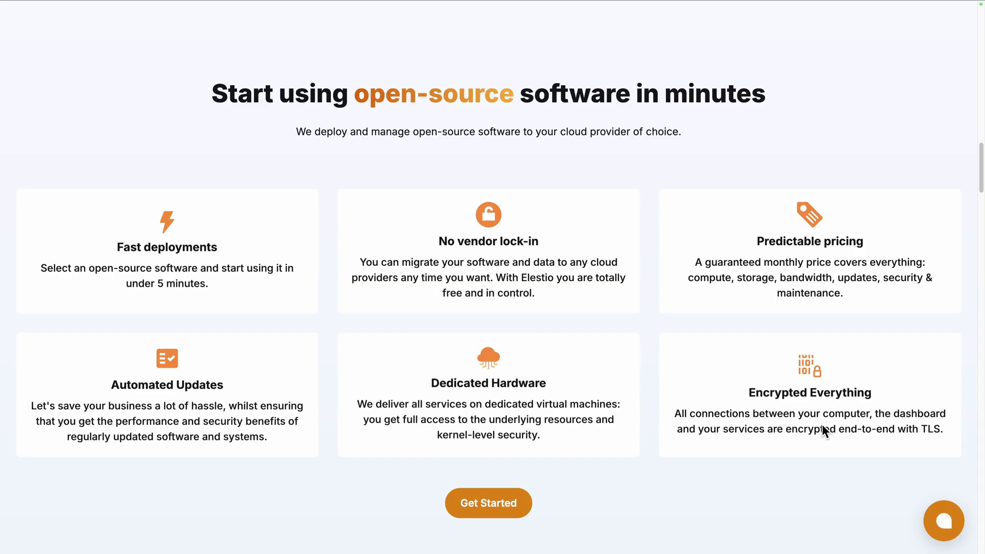
scroll(822, 426, "down", 10)
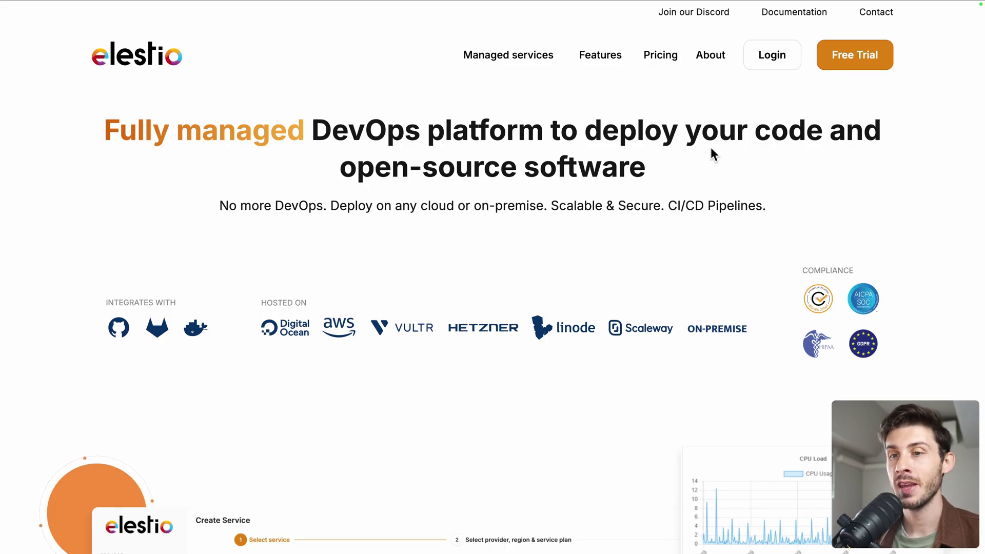
- Log in, search 'media', and select MediaCMS on netcup, Nuremberg, MEDIUM-2C-4G
left_click(778, 57)
left_click(580, 257)
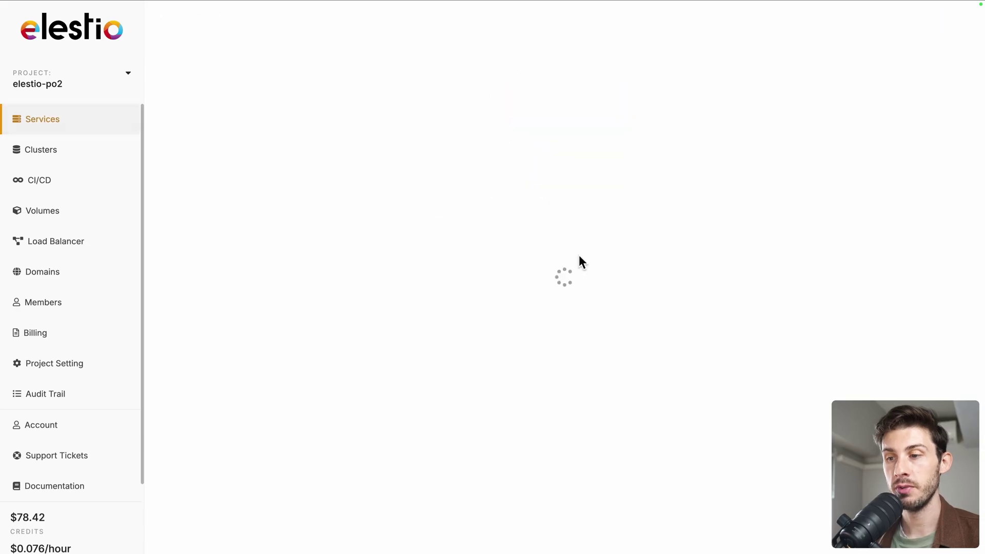
left_click(587, 155)
type("media")
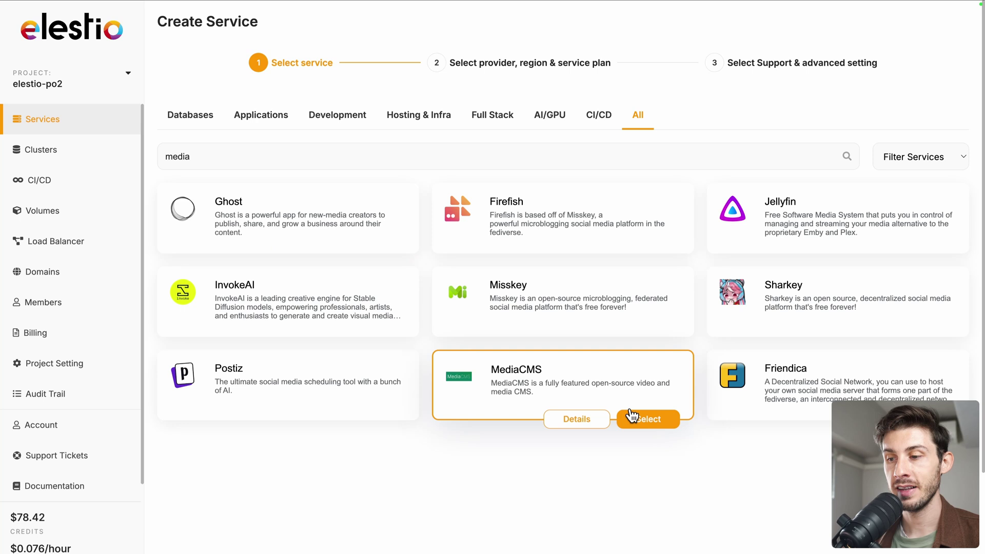
left_click(632, 418)
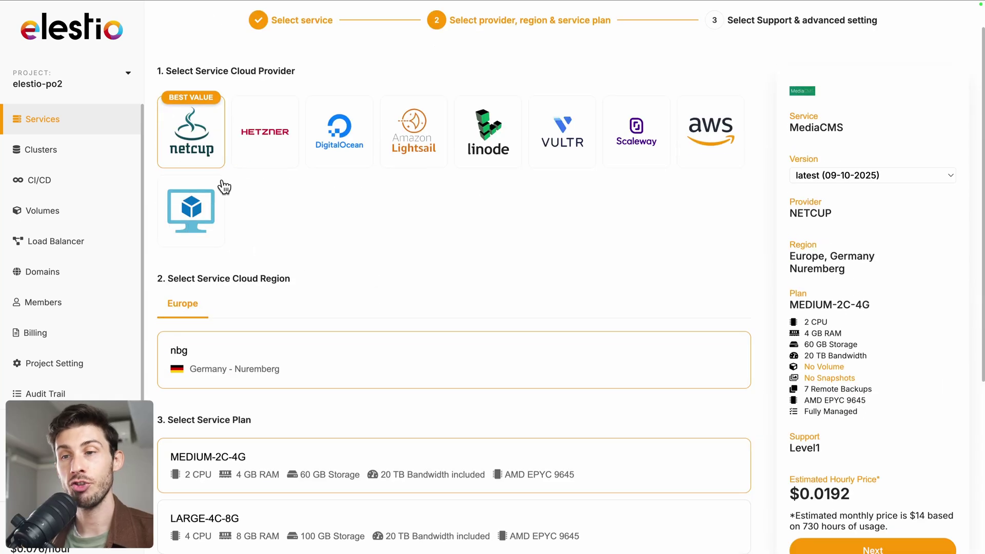
scroll(383, 233, "down", 2)
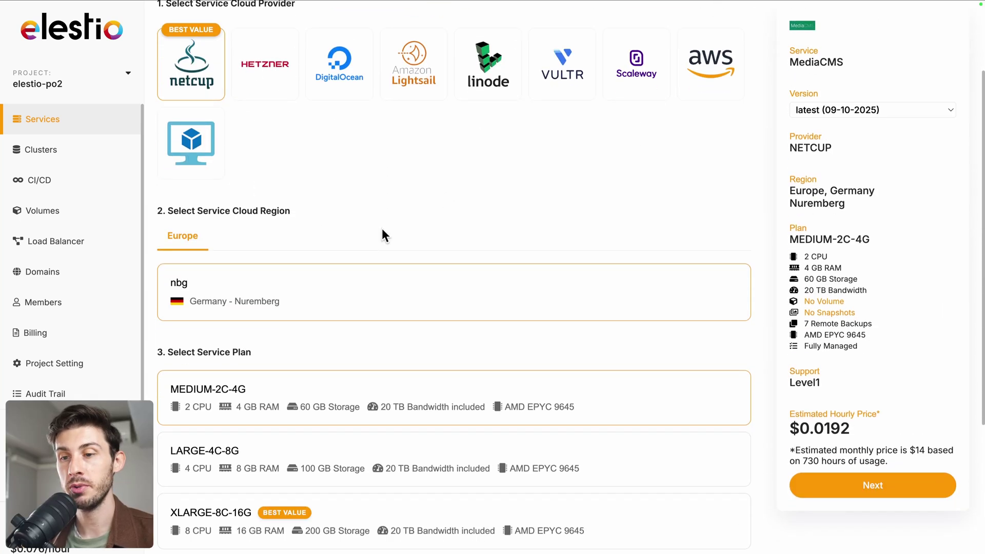
scroll(382, 230, "down", 2)
scroll(362, 288, "down", 3)
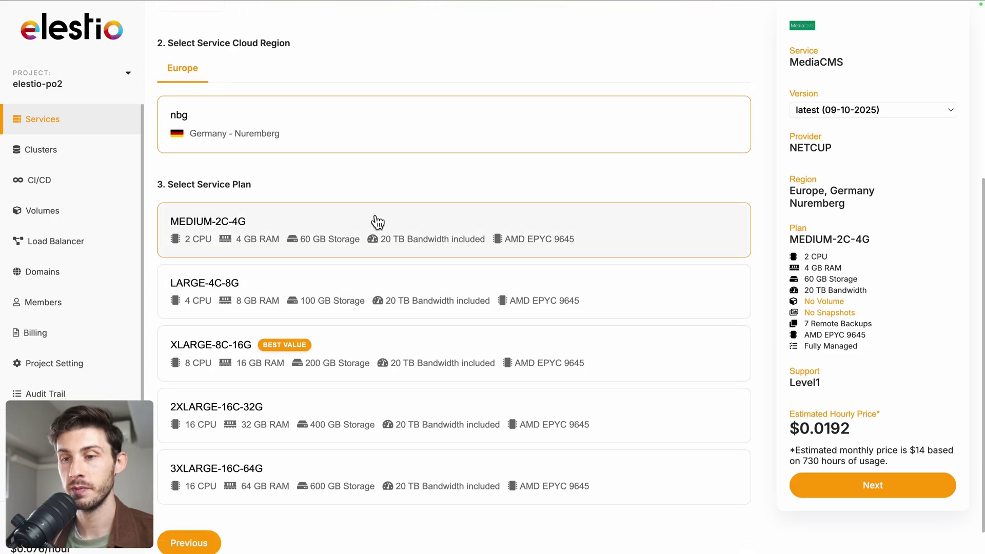
- Review the service name, admin email and Level 1 support, then create the MediaCMS service
left_click(818, 491)
scroll(370, 345, "up", 1)
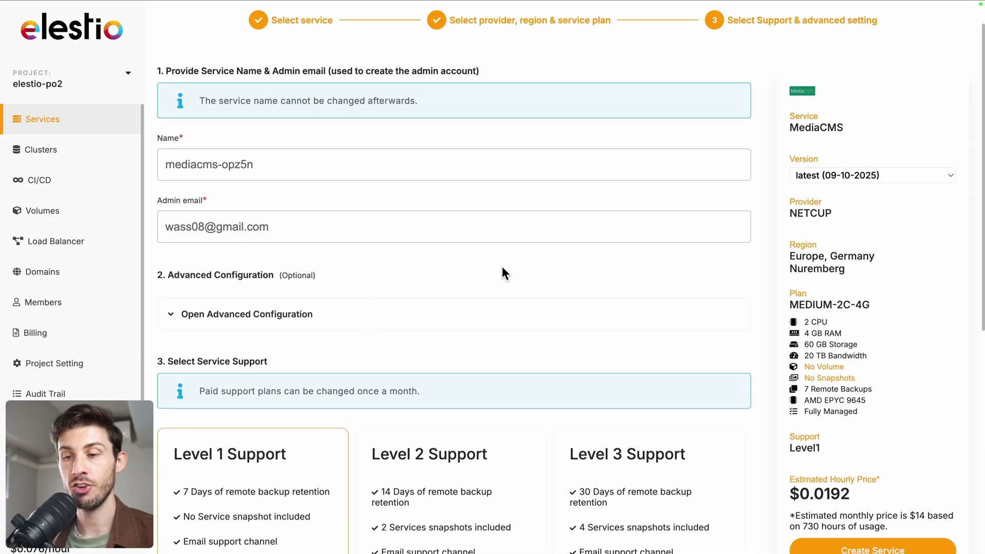
scroll(499, 272, "down", 6)
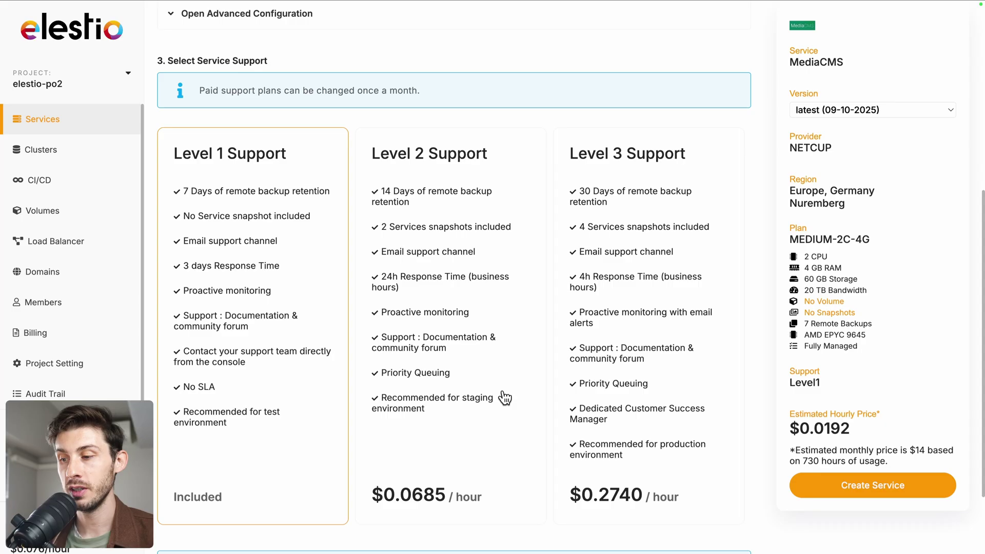
left_click(846, 491)
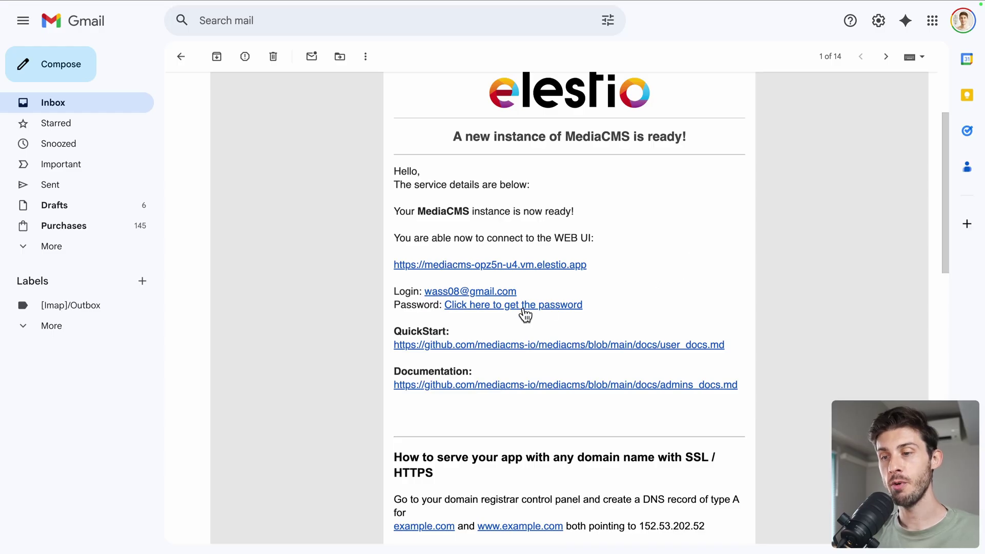
- Follow the email's 'Click here to get the password' link to the Elestio service overview
left_click(525, 314)
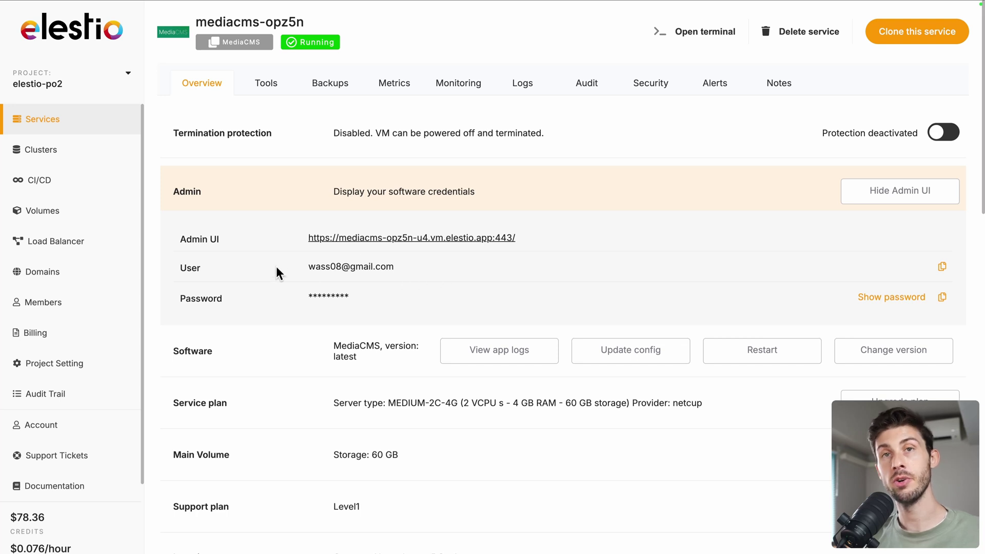
- Copy the admin password and open the MediaCMS Admin UI in a new tab
left_click(942, 299)
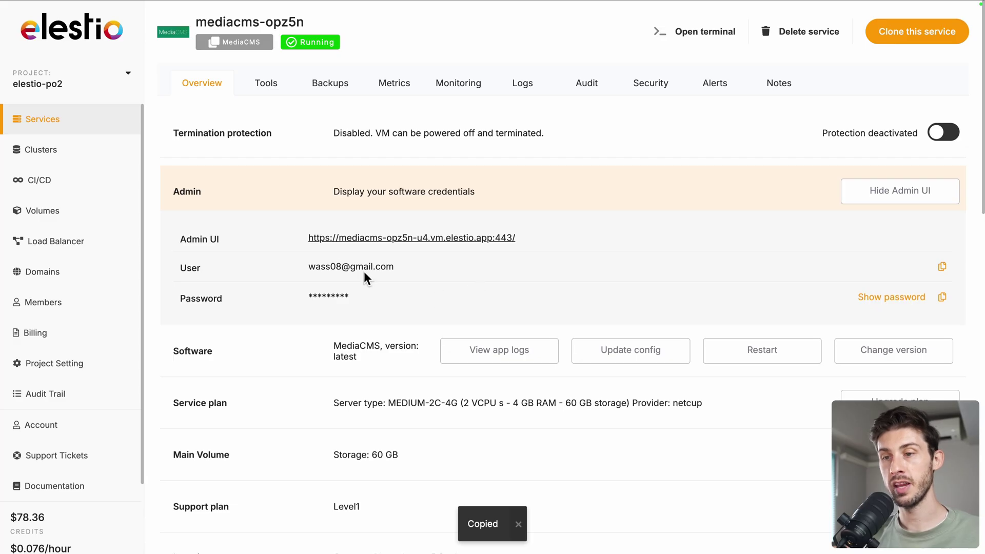
left_click(381, 241)
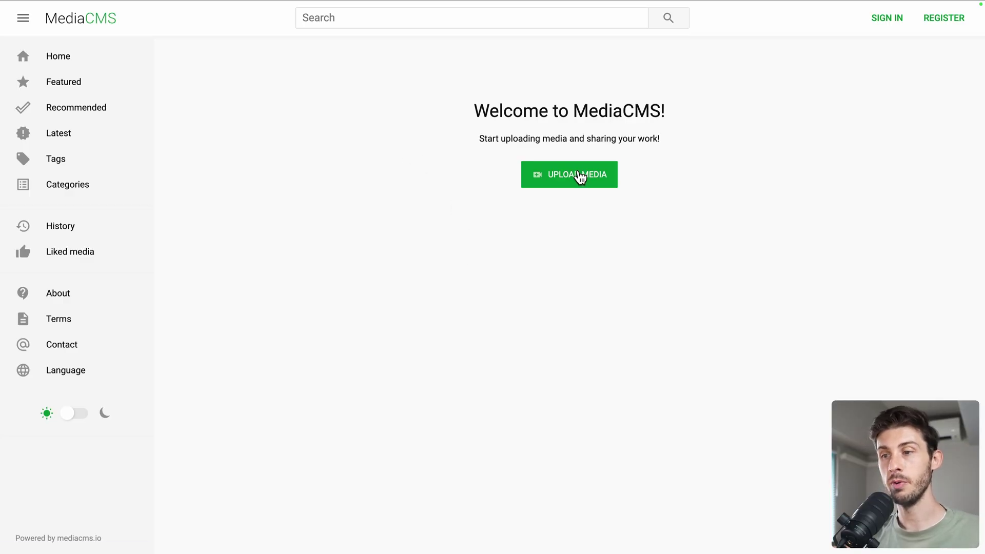
- Sign in to MediaCMS from Upload Media using the saved admin login and password
left_click(580, 178)
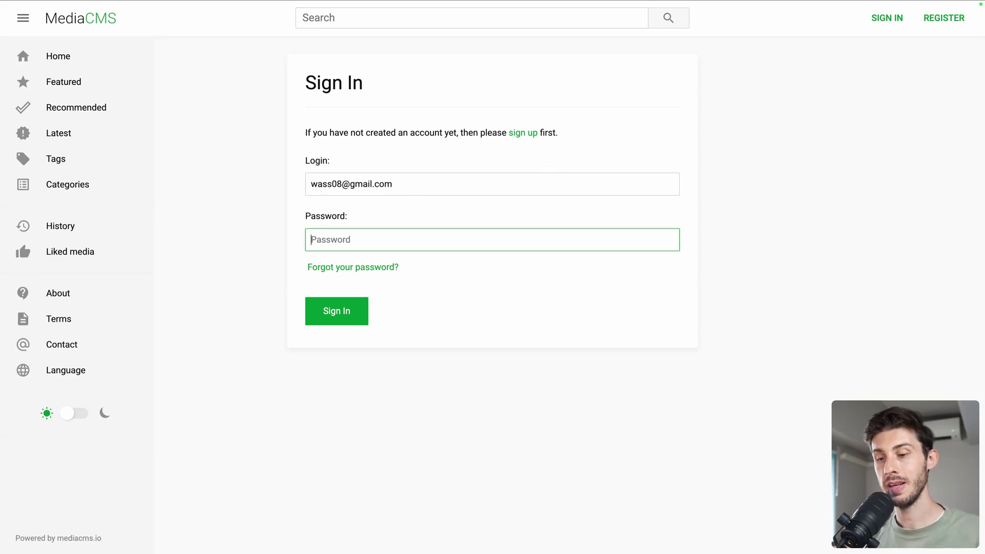
key("ctrl+v")
left_click(258, 264)
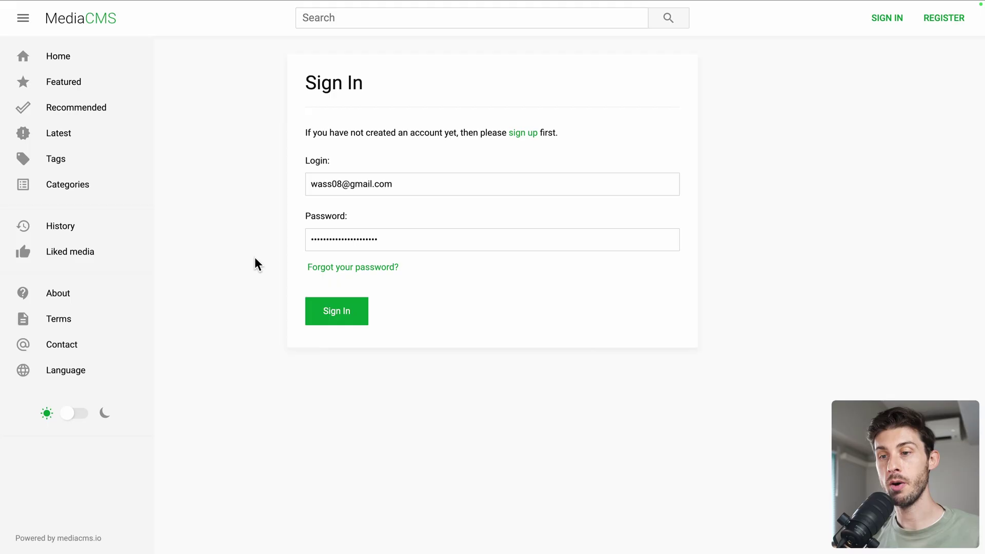
left_click(328, 314)
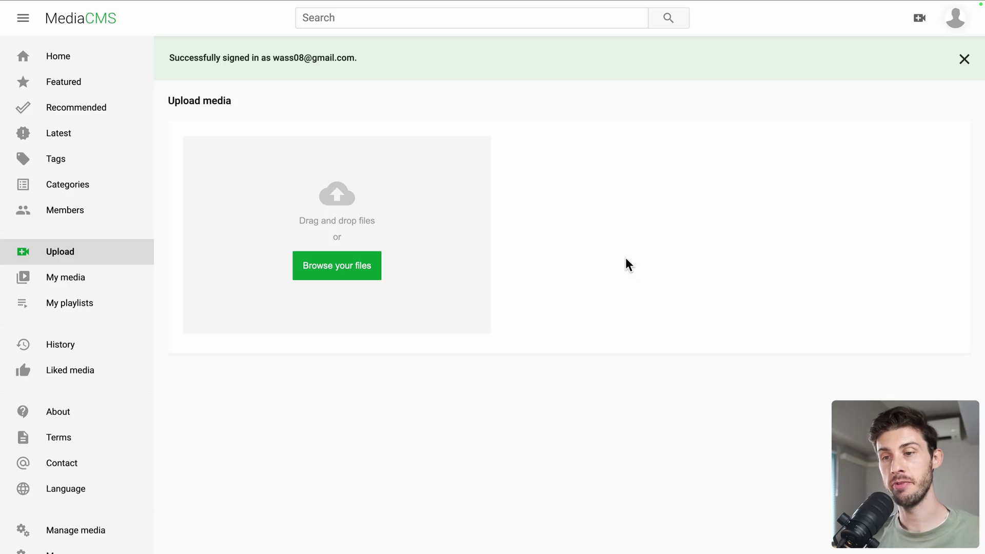
- Select all five videos in video-collection, from serving-server.mp4 onward, and upload them
left_click(348, 272)
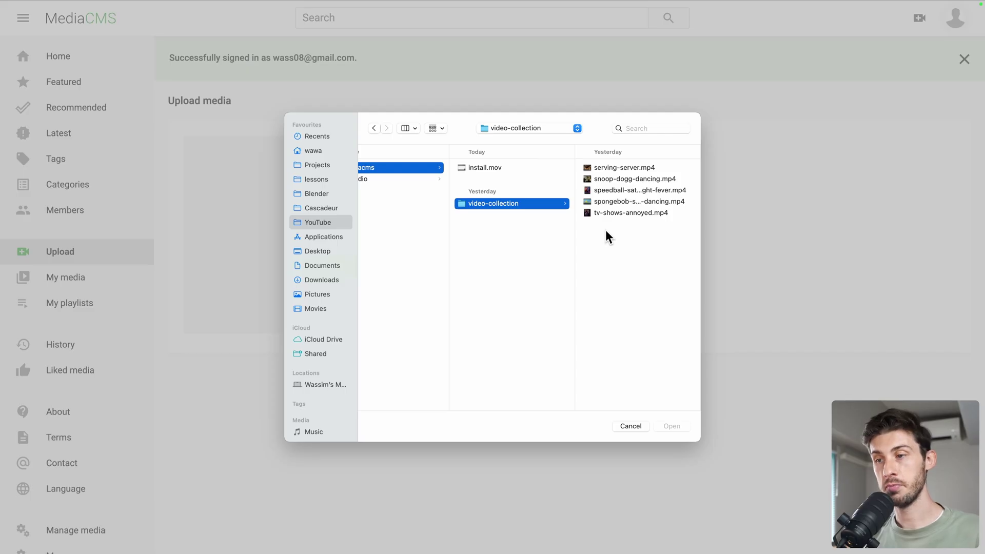
left_click(613, 167)
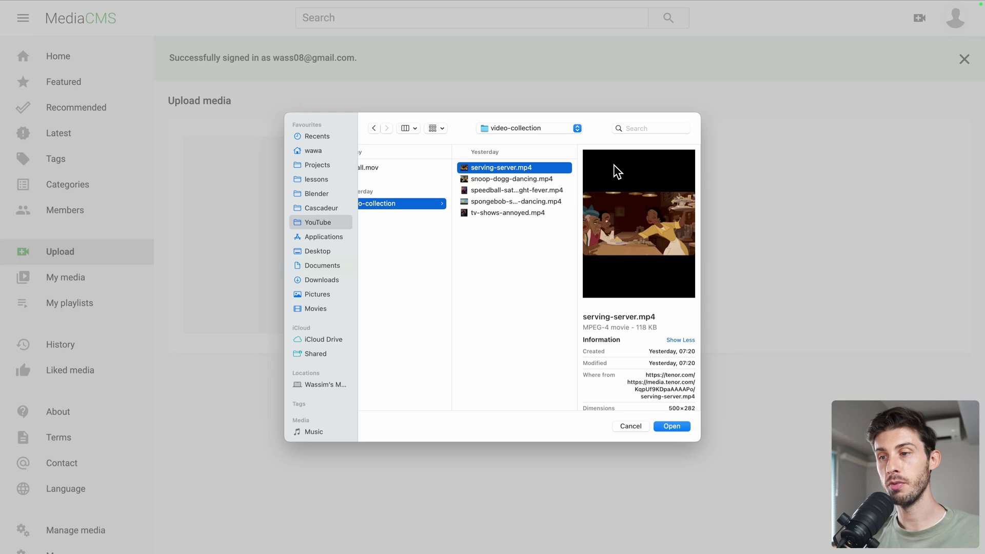
key("shift+Down")
key("shift+Down")
key("shift+Down")
key("shift+Down")
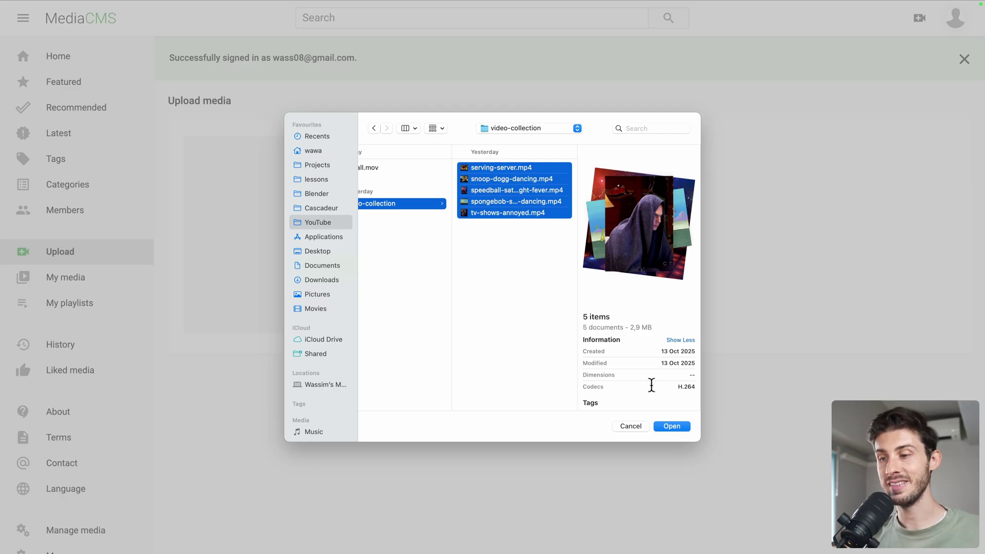
left_click(666, 425)
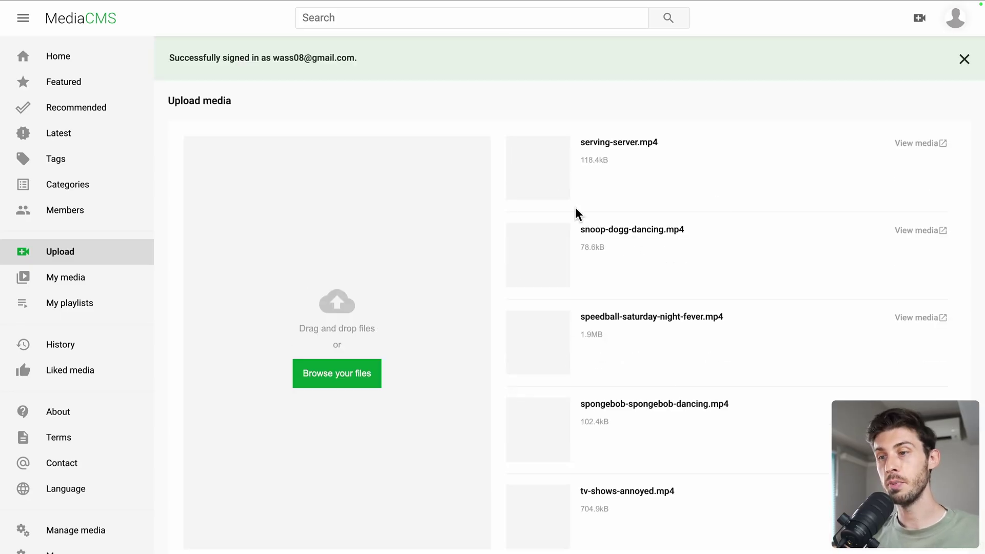
- Watch servingserver.mp4 and scroll to its Edit/Delete Media buttons and comments, then back up
left_click(620, 146)
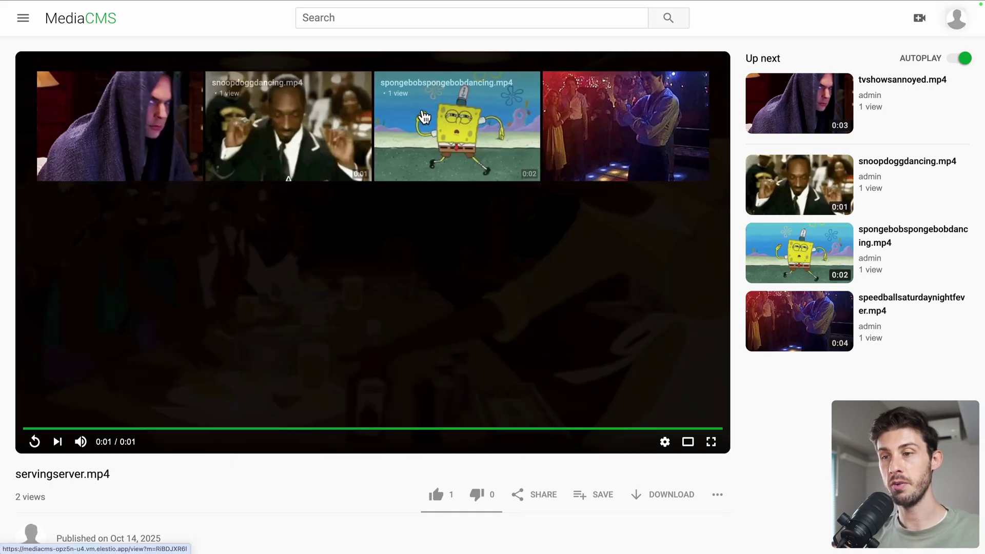
scroll(478, 254, "down", 3)
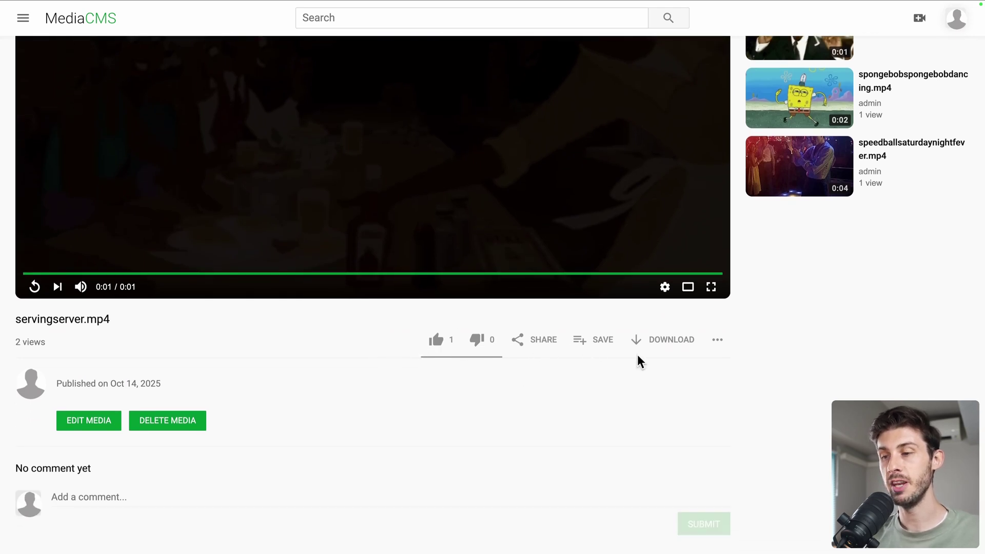
scroll(261, 488, "down", 1)
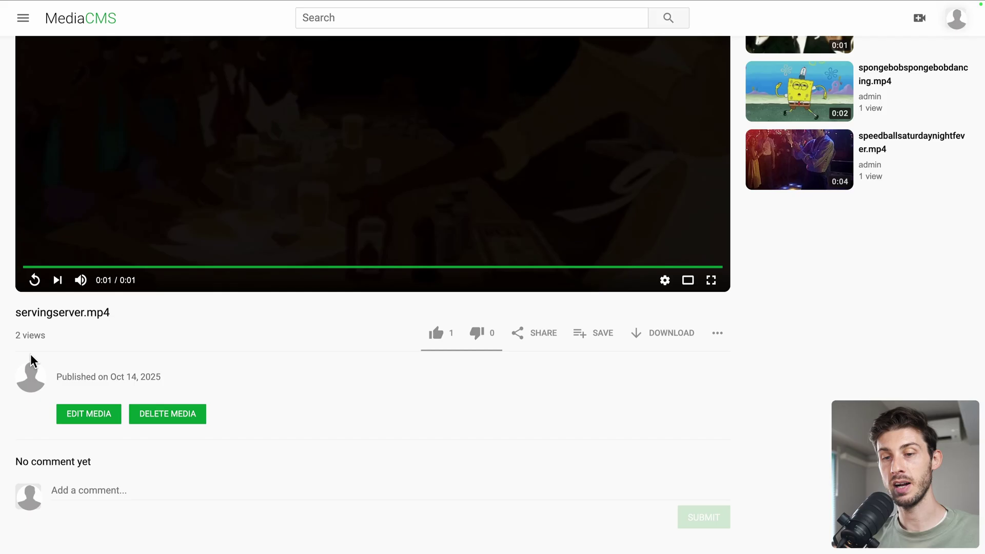
scroll(306, 313, "up", 5)
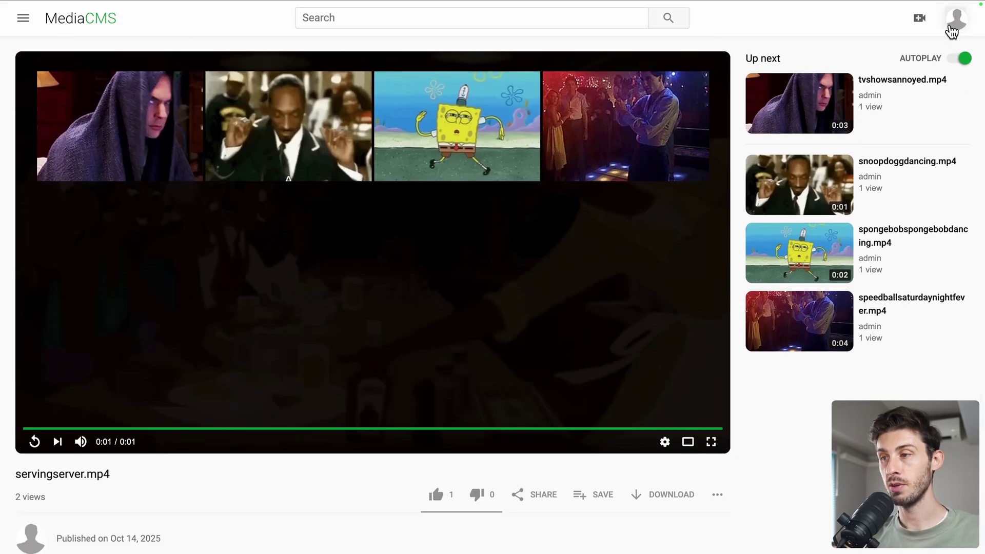
- Edit the profile: full name 'Elestio' and About me 'Elestio MediaCMS channel'
left_click(954, 28)
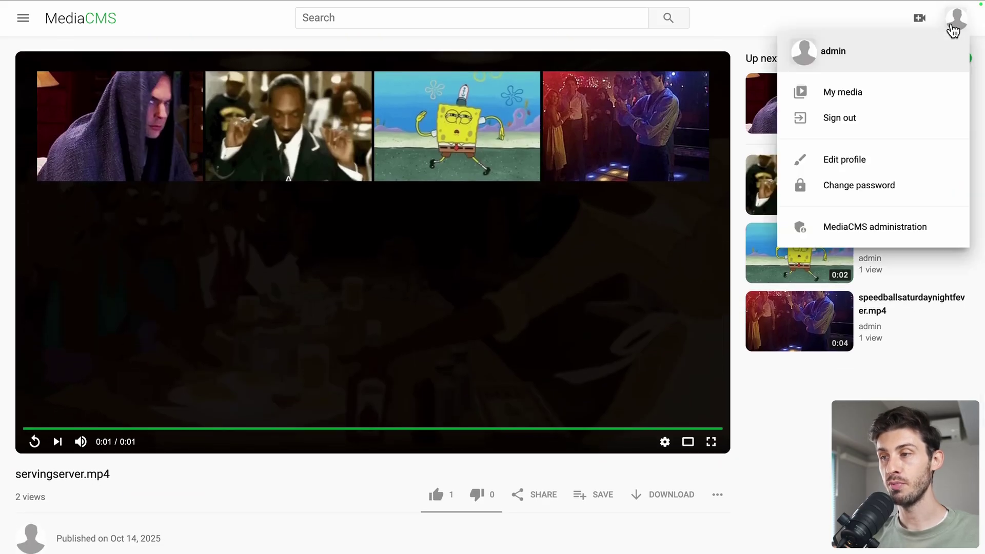
left_click(851, 159)
left_click(362, 154)
type("Elestio")
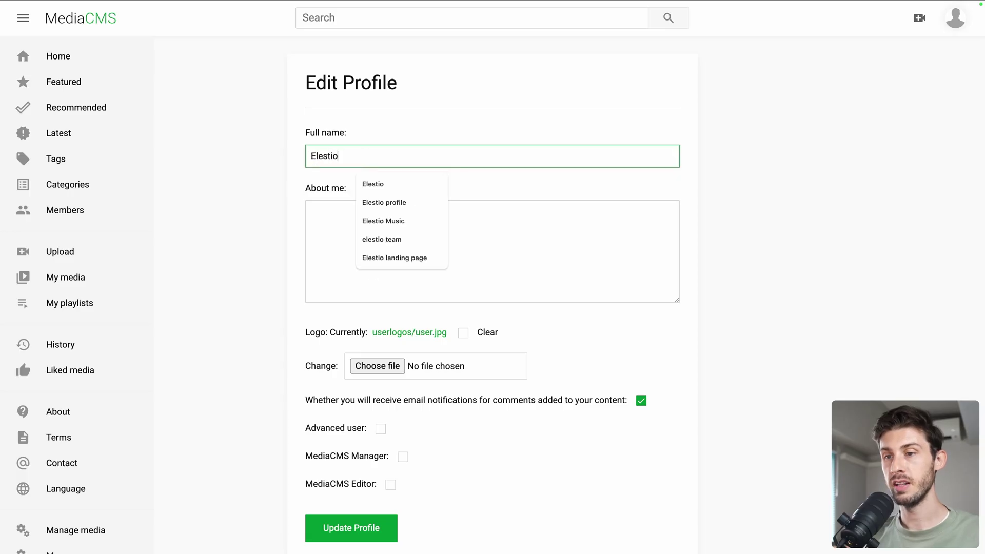
left_click(294, 207)
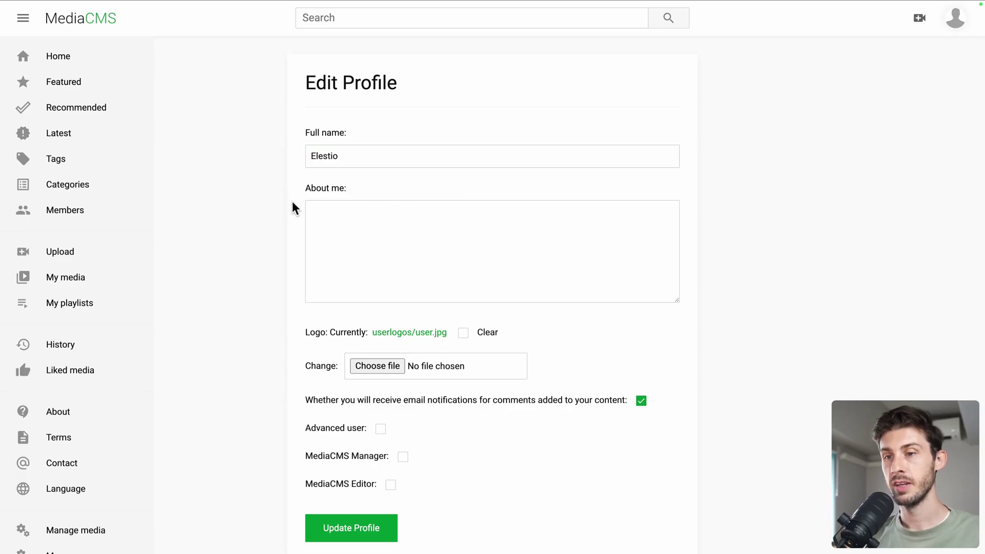
left_click(347, 226)
type("Elestio MediaCMS channel")
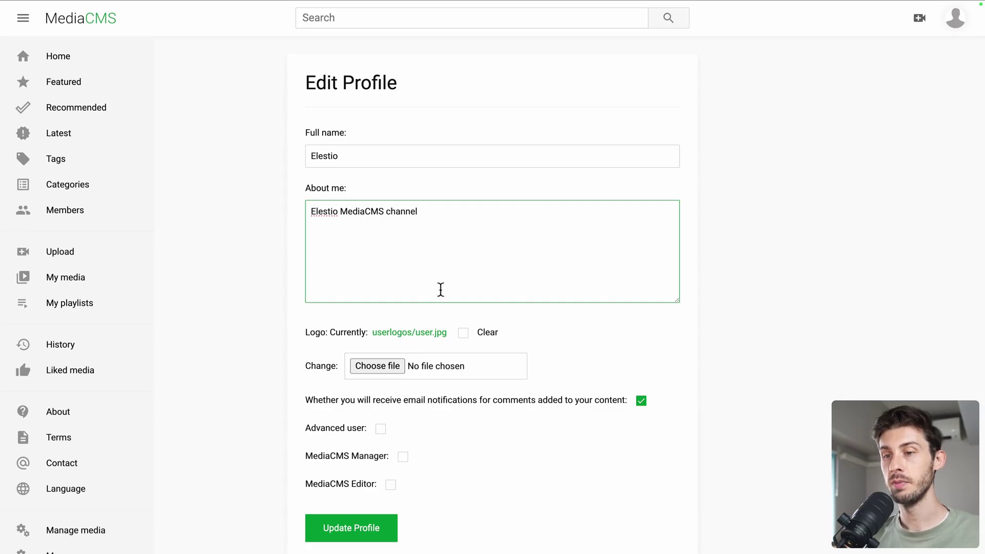
- Set elestio_icon_512.png as the profile logo and update the profile
left_click(395, 368)
left_click(672, 425)
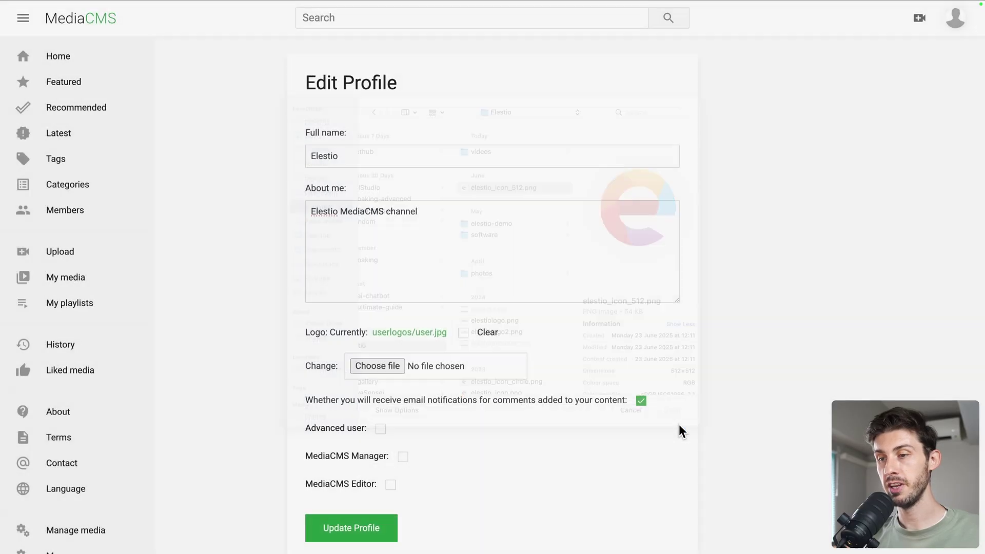
scroll(557, 350, "down", 1)
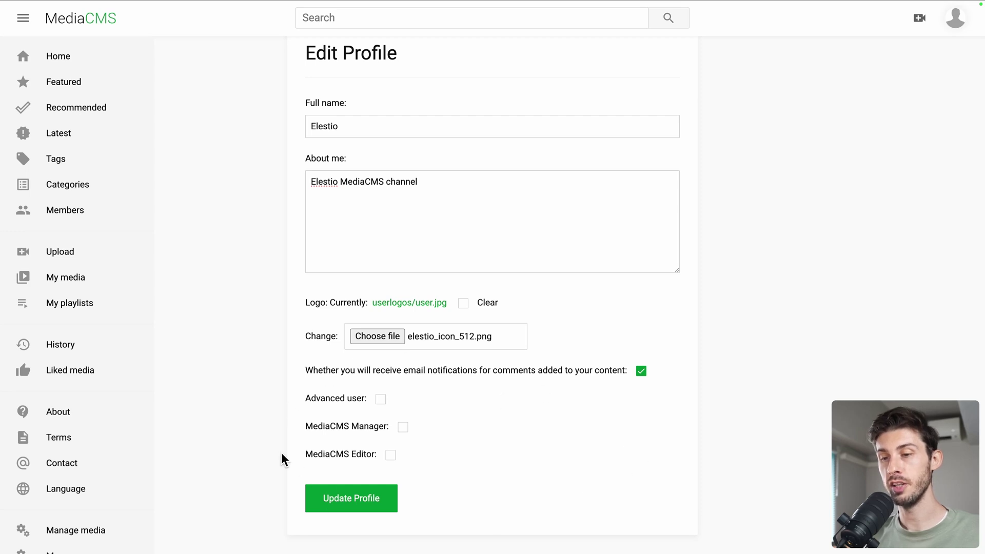
left_click(351, 498)
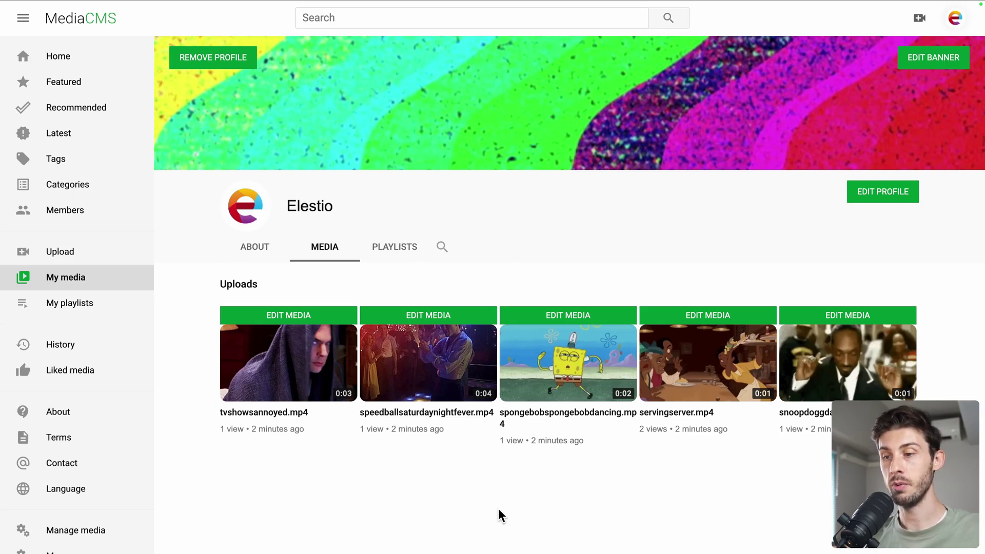
- Check the channel's About info, then swap the banner to elestiobg.jpg and update the channel
left_click(258, 254)
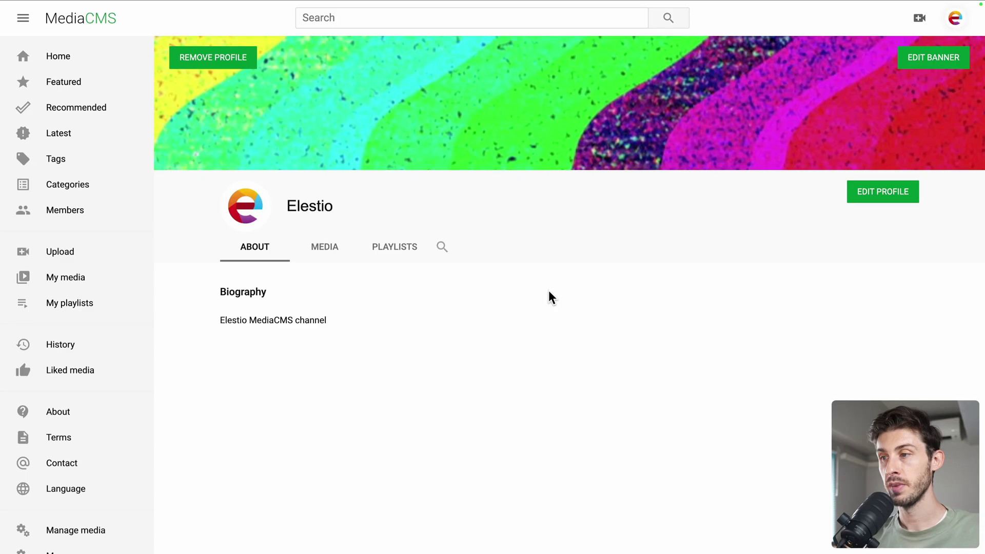
left_click(923, 62)
left_click(349, 212)
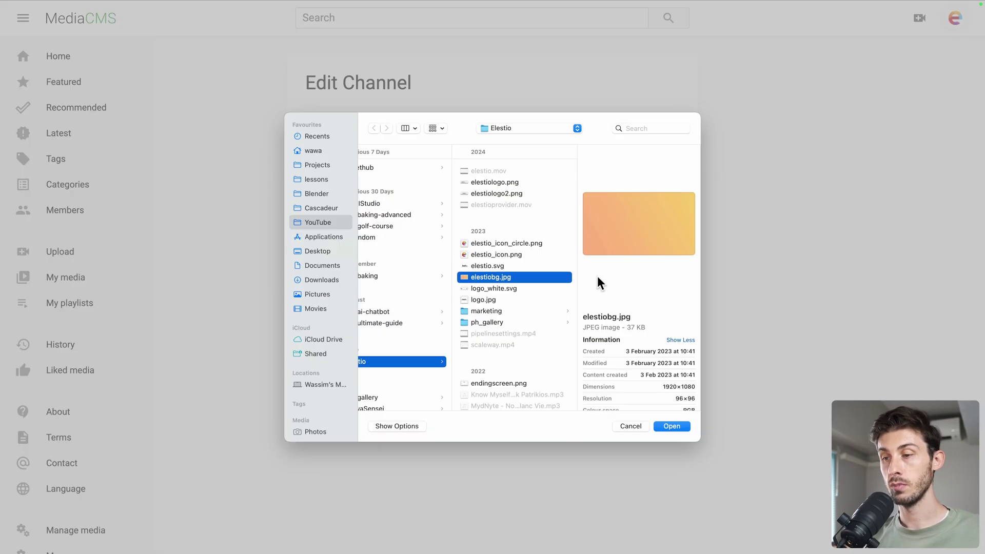
left_click(671, 424)
left_click(365, 243)
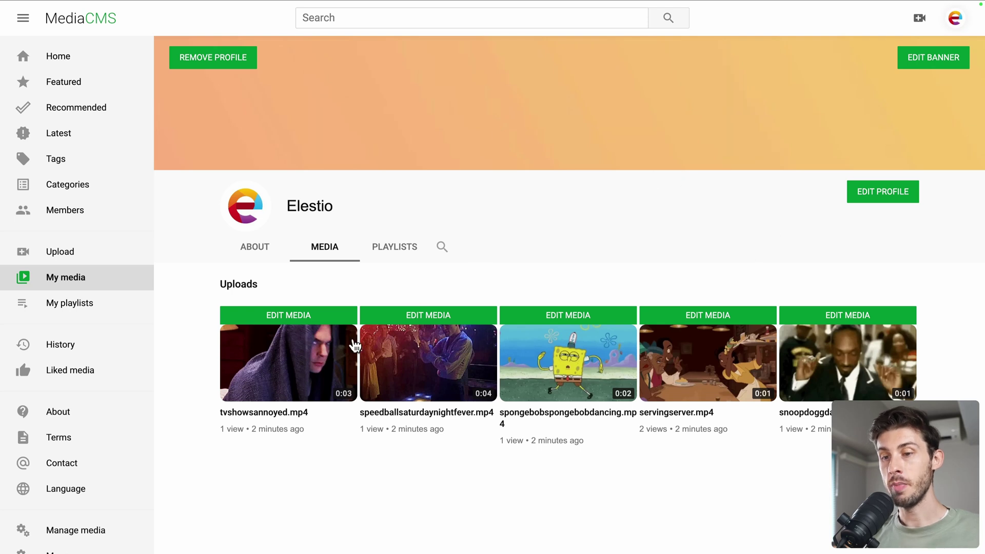
- Open tvshowsannoyed.mp4, pause it, and like it so its likes reach 2
left_click(274, 420)
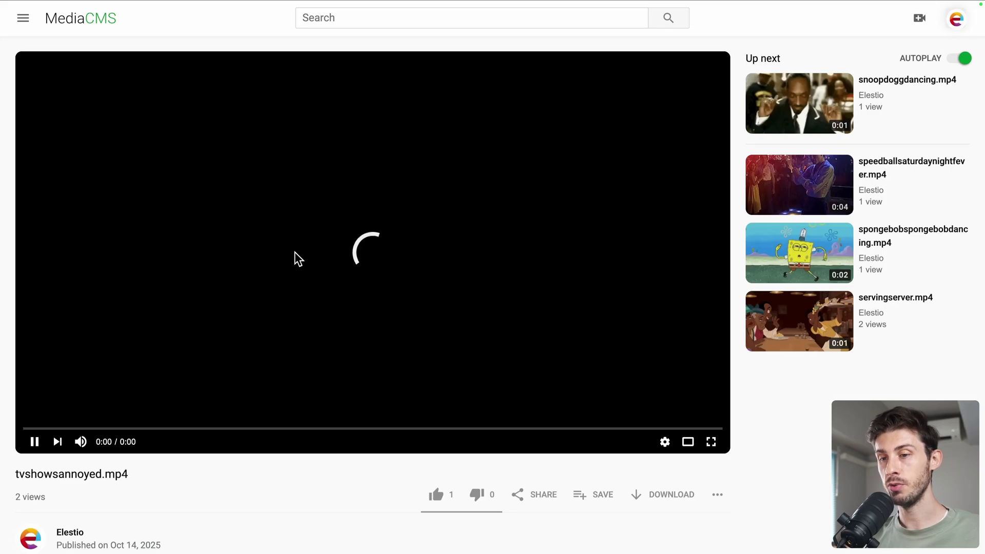
left_click(307, 286)
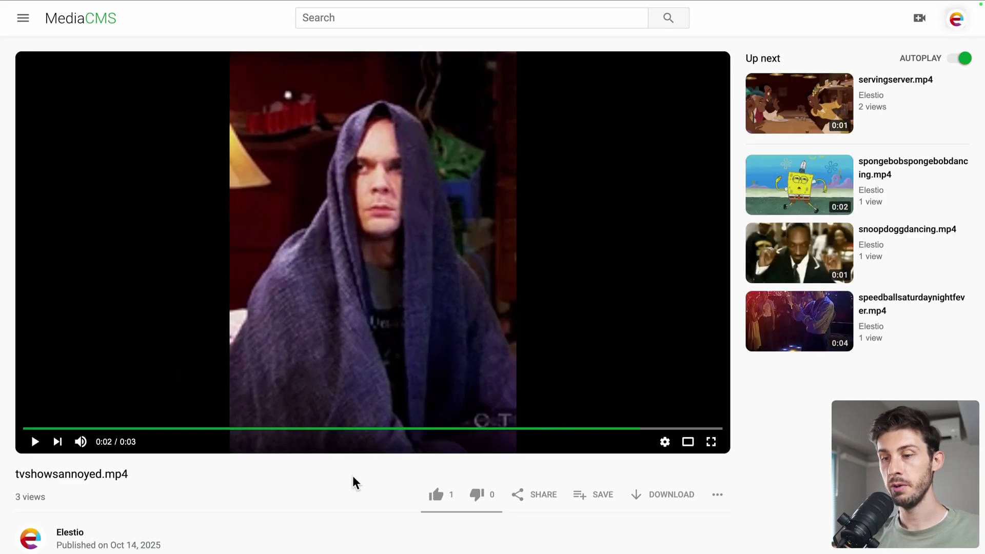
scroll(353, 476, "down", 2)
scroll(367, 441, "down", 1)
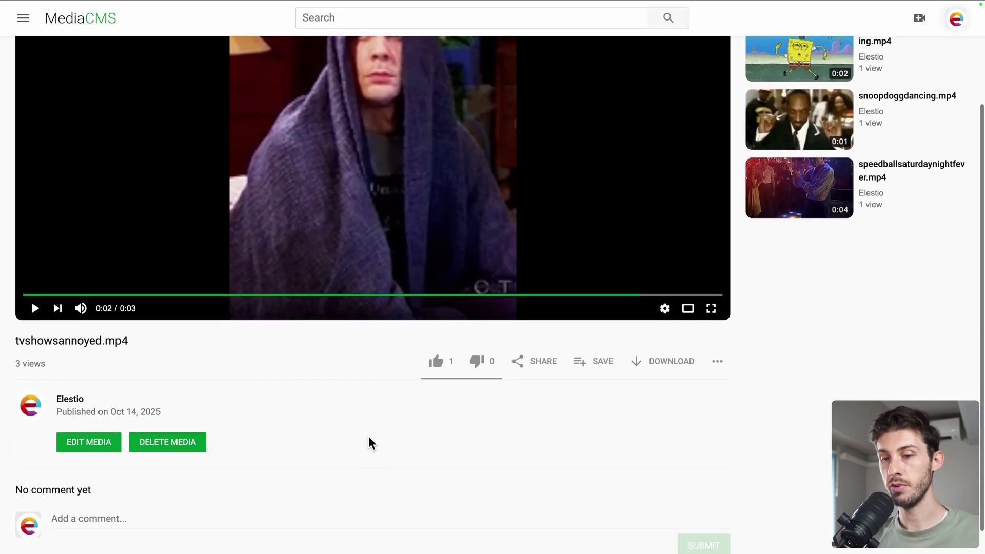
left_click(434, 363)
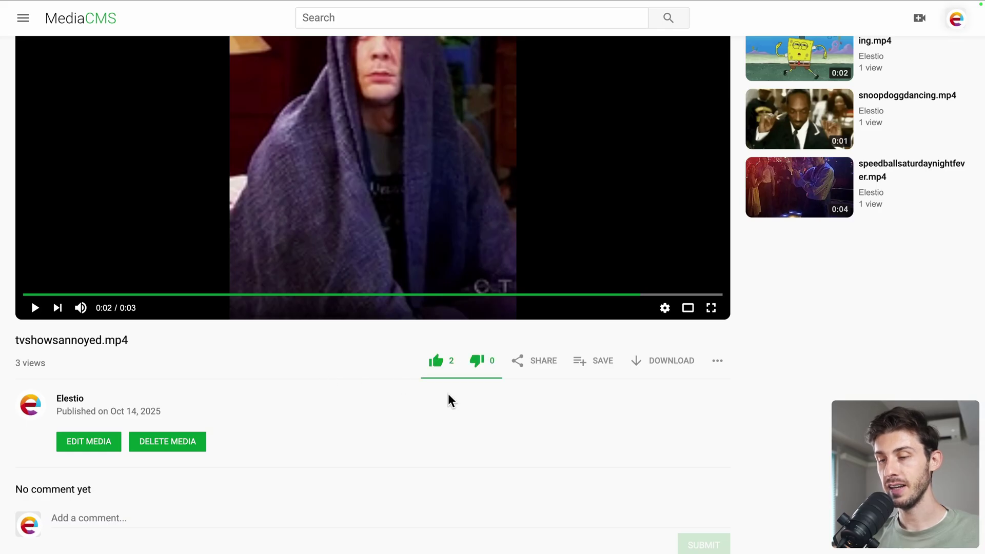
- View the video's embed code under Share > Embed, then close the embed panel
left_click(542, 361)
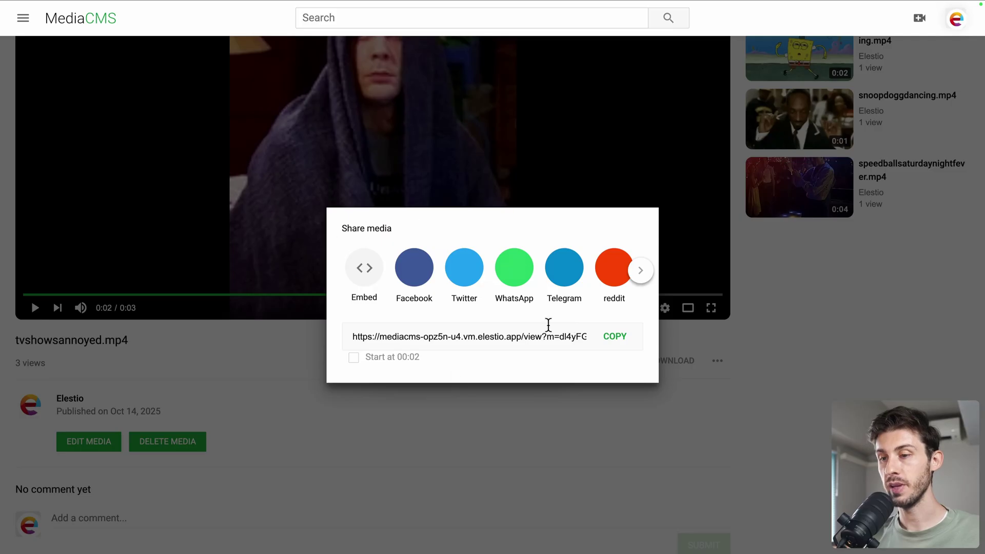
left_click(378, 282)
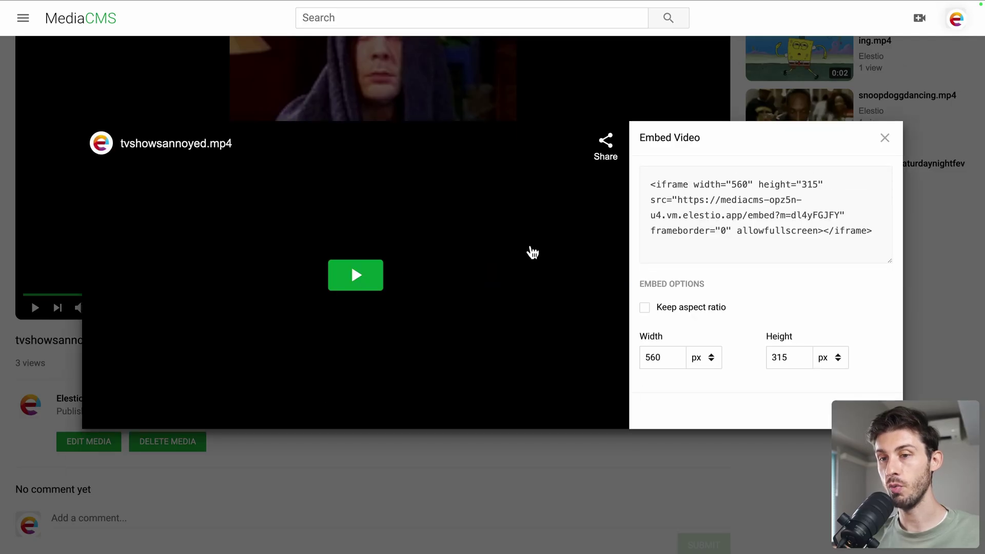
left_click(884, 138)
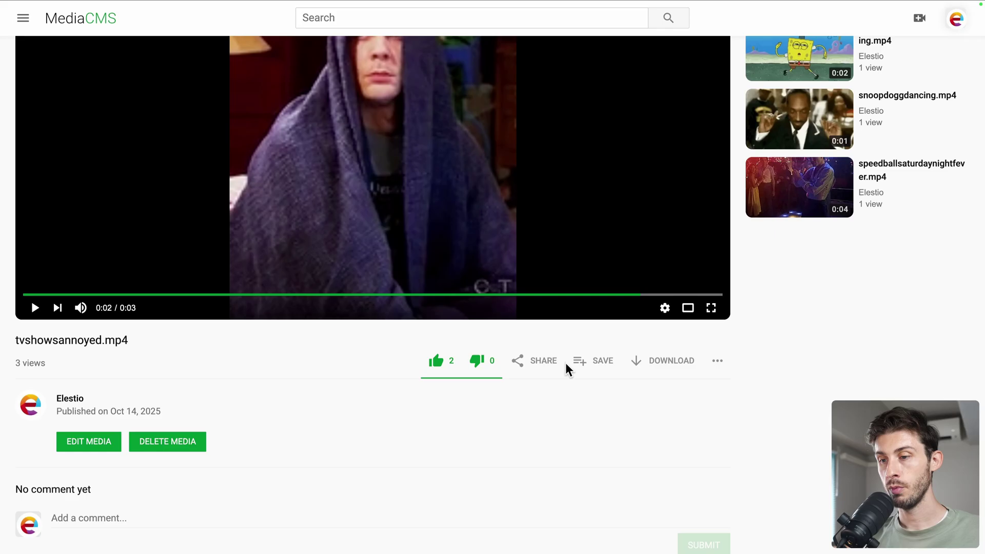
- Create the playlist 'Fun videos I like' and add tvshowsannoyed.mp4 to it
left_click(592, 362)
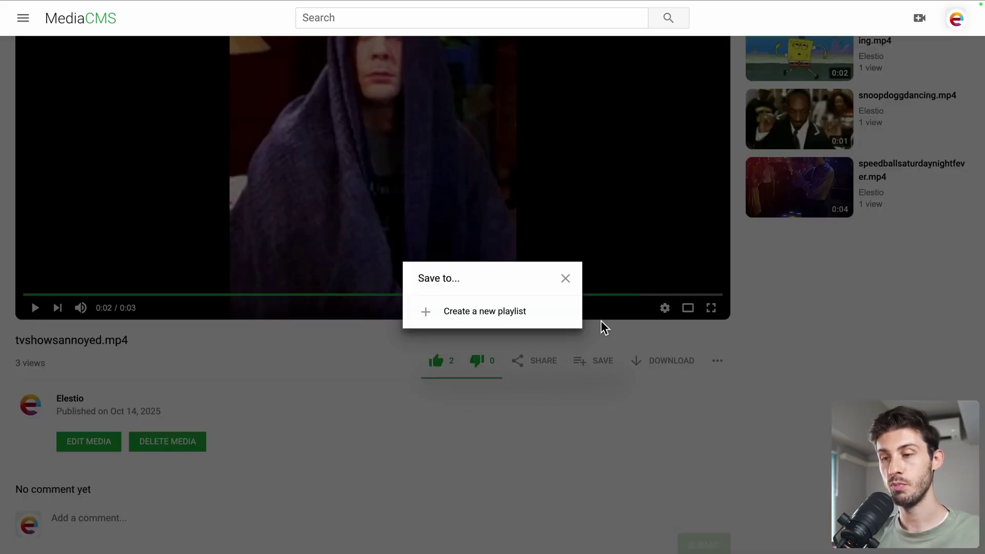
left_click(428, 315)
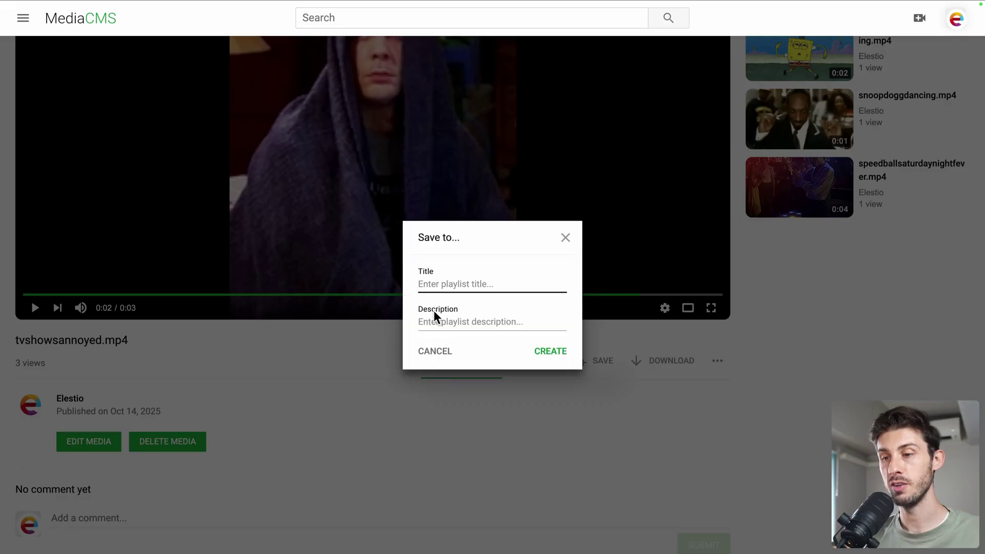
type("Fun vi")
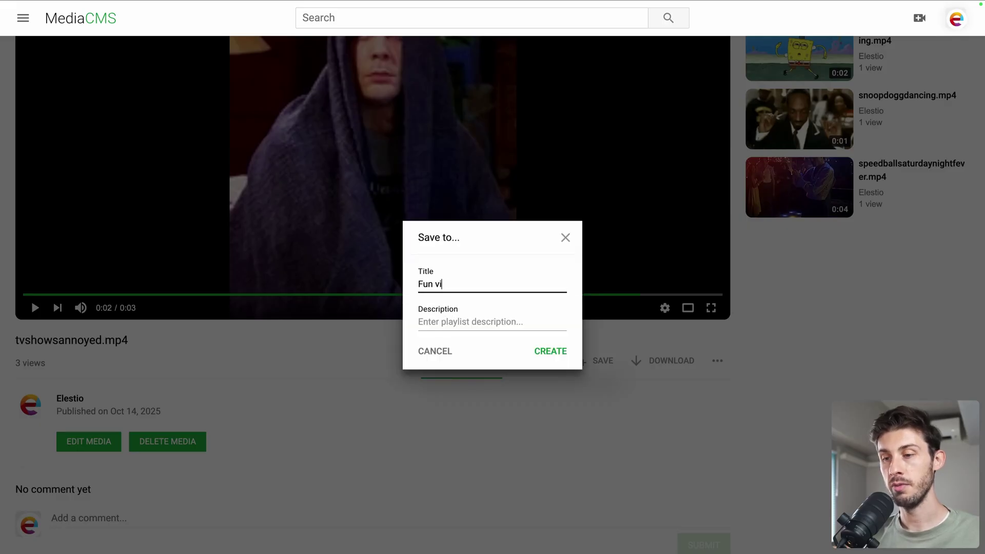
type("deos I like")
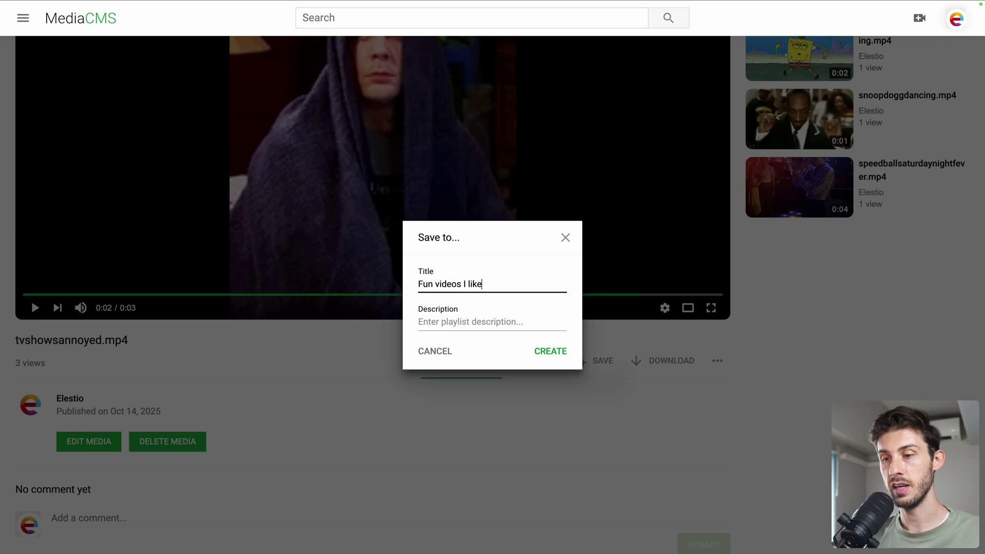
left_click(547, 355)
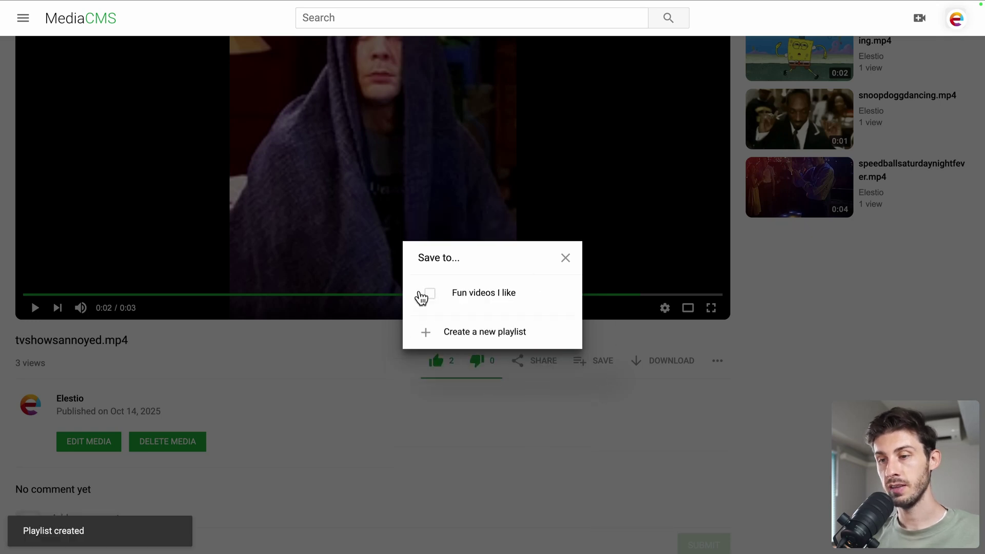
left_click(428, 294)
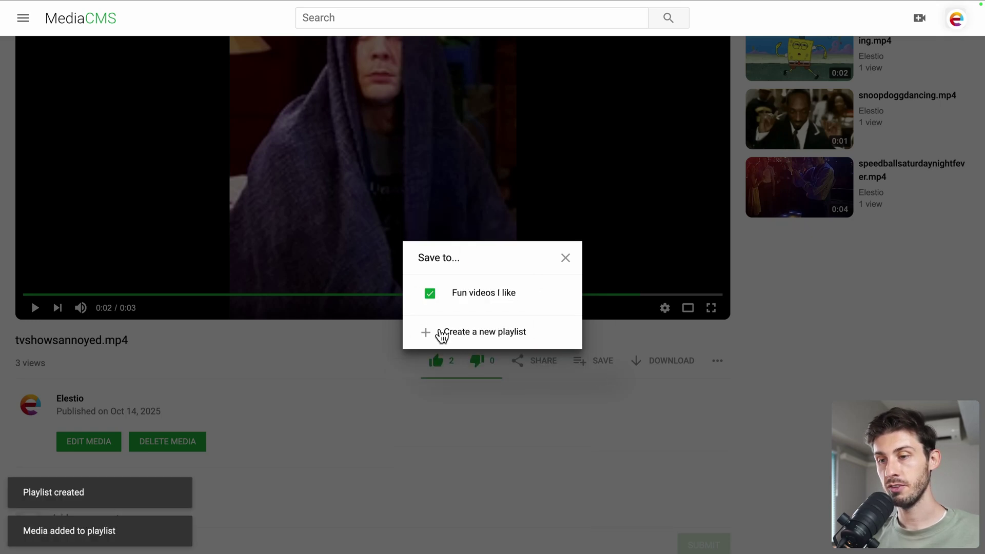
left_click(564, 258)
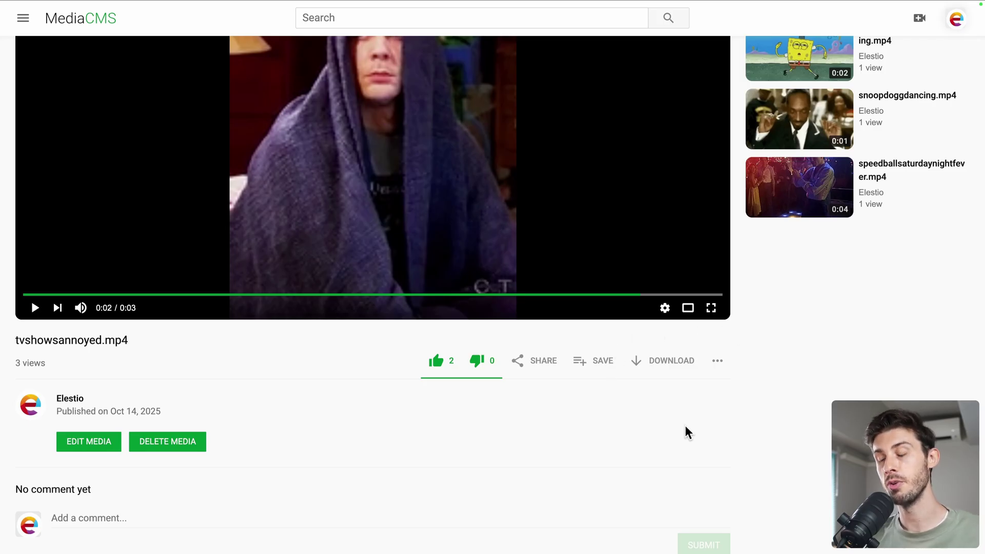
- Post 'Amazing content, it was so fun!' as a comment under tvshowsannoyed.mp4
scroll(209, 378, "down", 1)
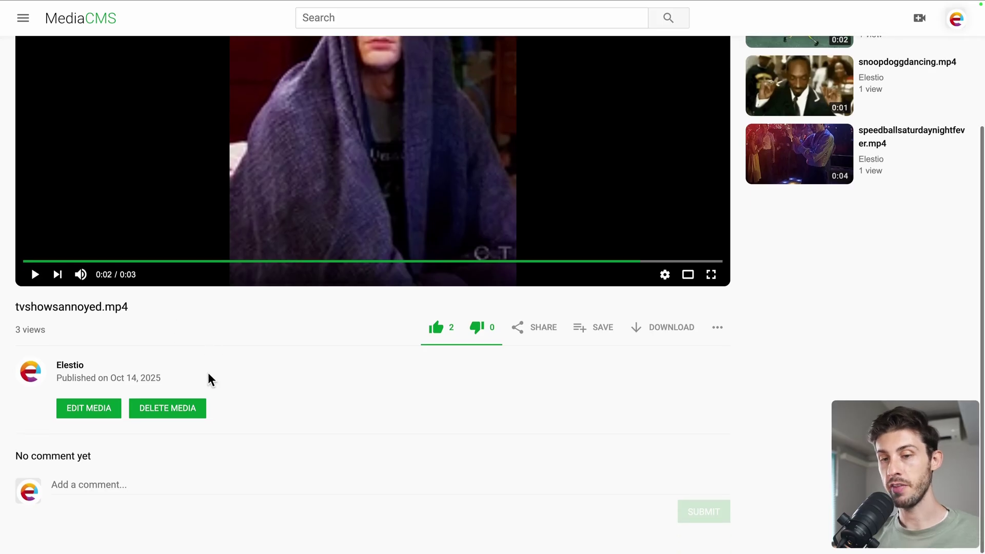
left_click(154, 485)
type("Amazin")
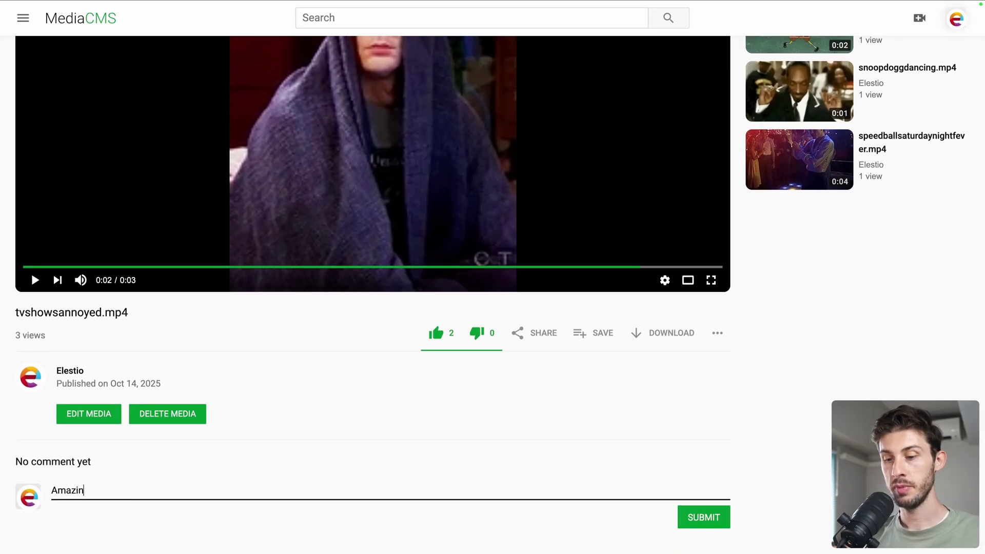
type("g content, it was so fun!")
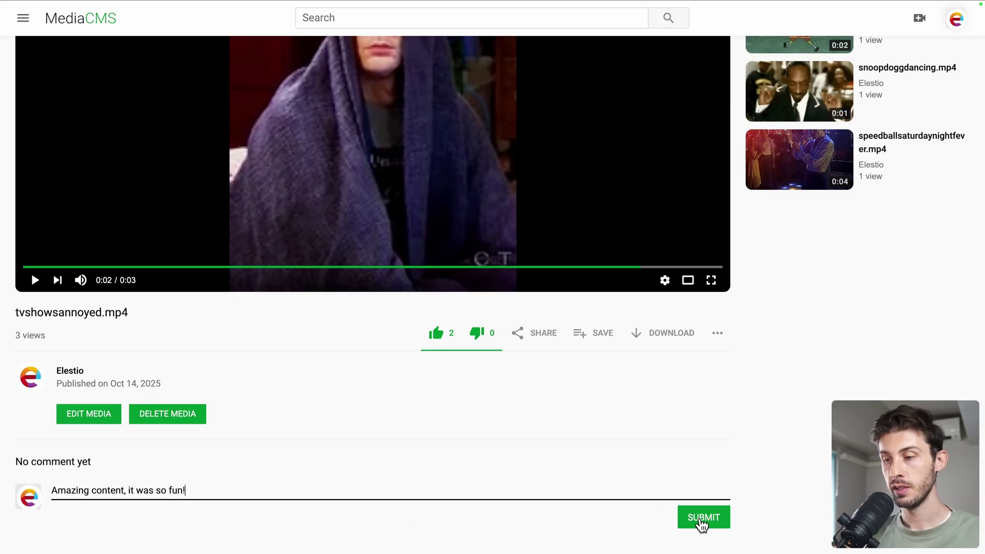
left_click(699, 522)
scroll(482, 463, "down", 2)
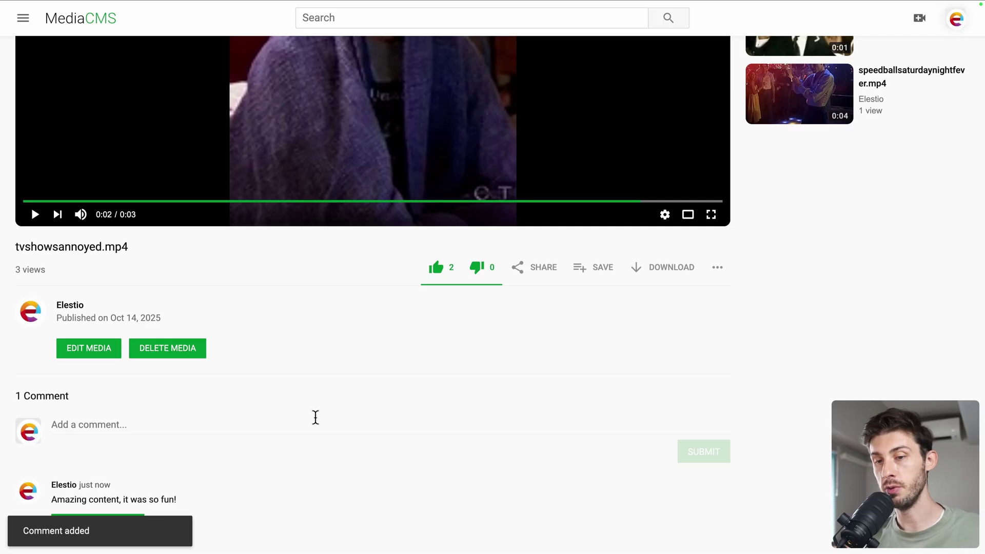
- Search 'sp' and pick spongebobspongebobdancing.mp4 from the autocomplete suggestions
left_click(392, 17)
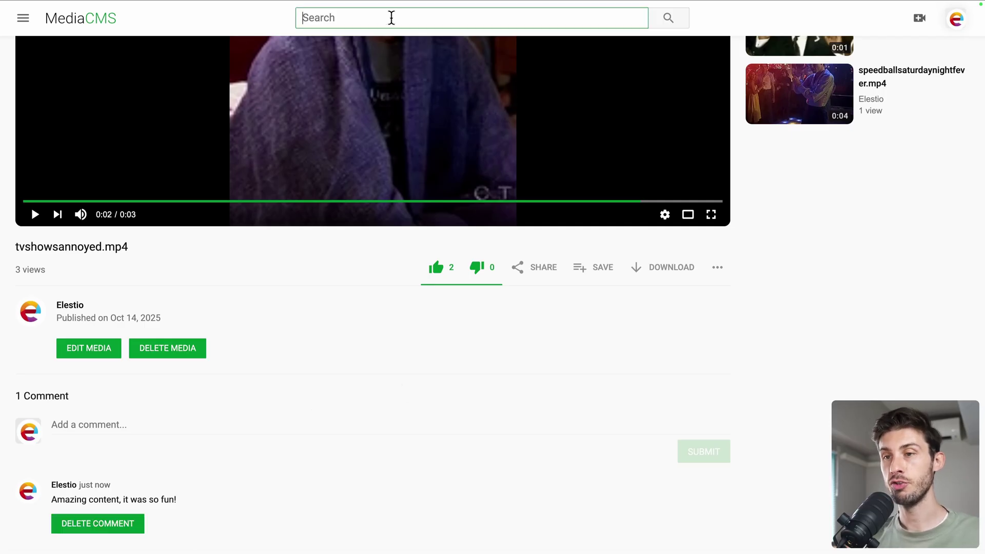
type("sp")
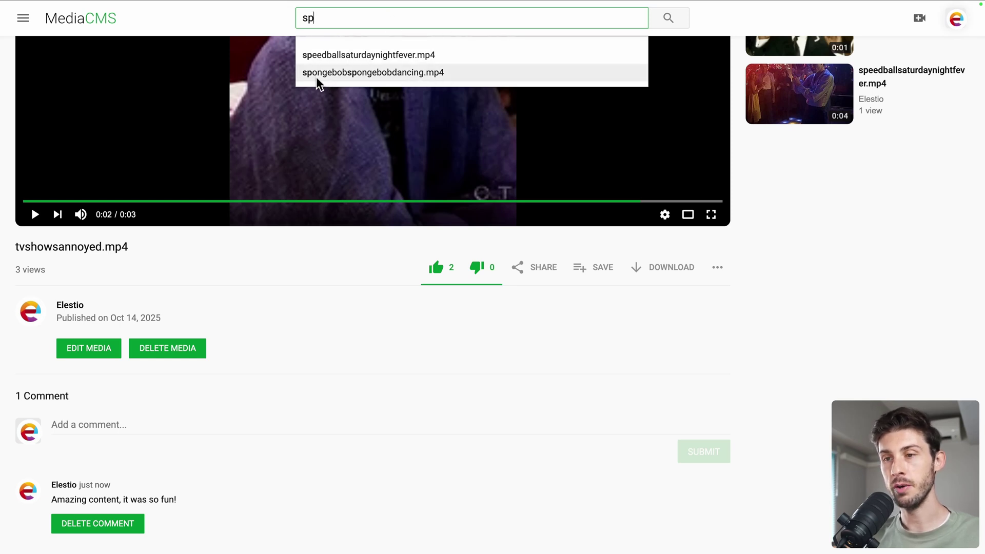
left_click(435, 76)
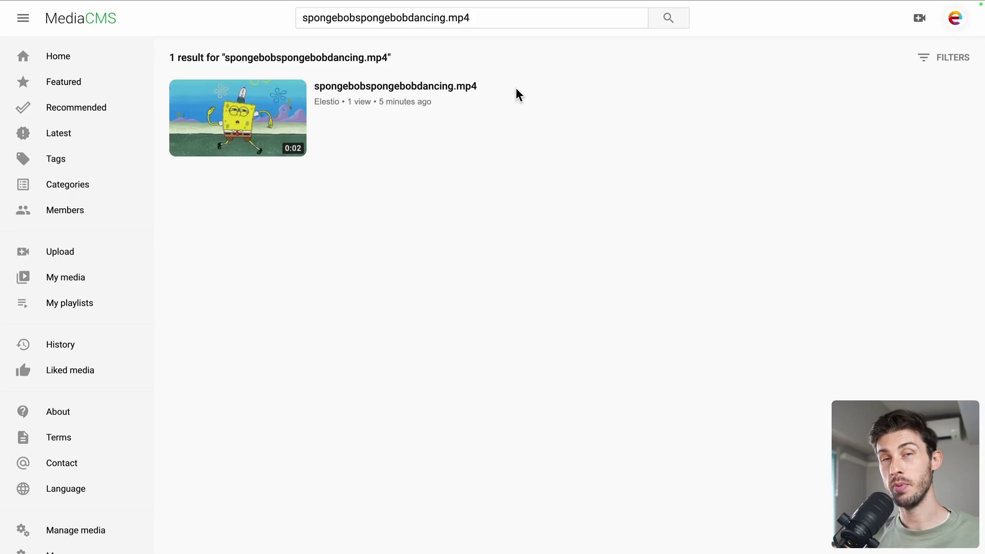
- Edit the SpongeBob video from My media: title 'Spongebob Dance', tags fun, spongebob, dance
left_click(96, 283)
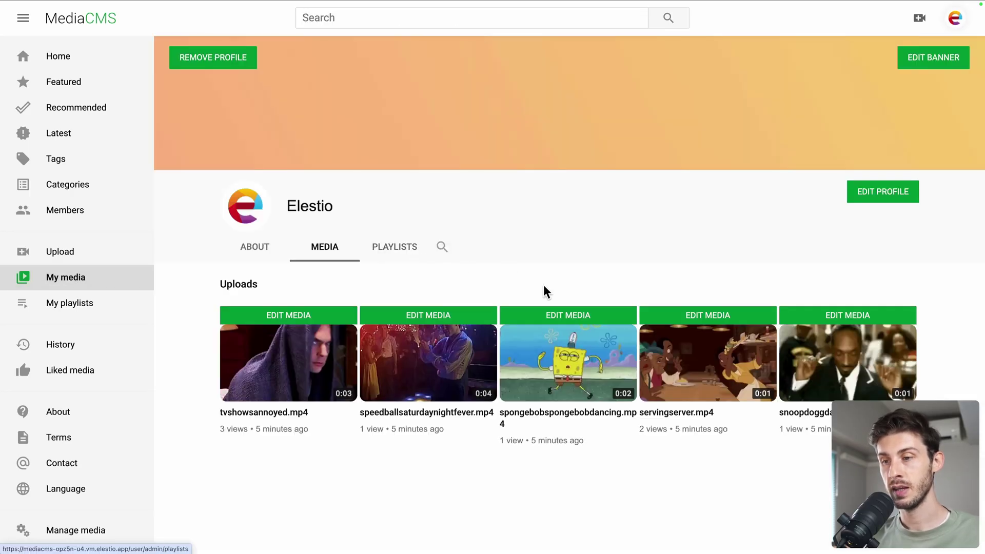
left_click(545, 314)
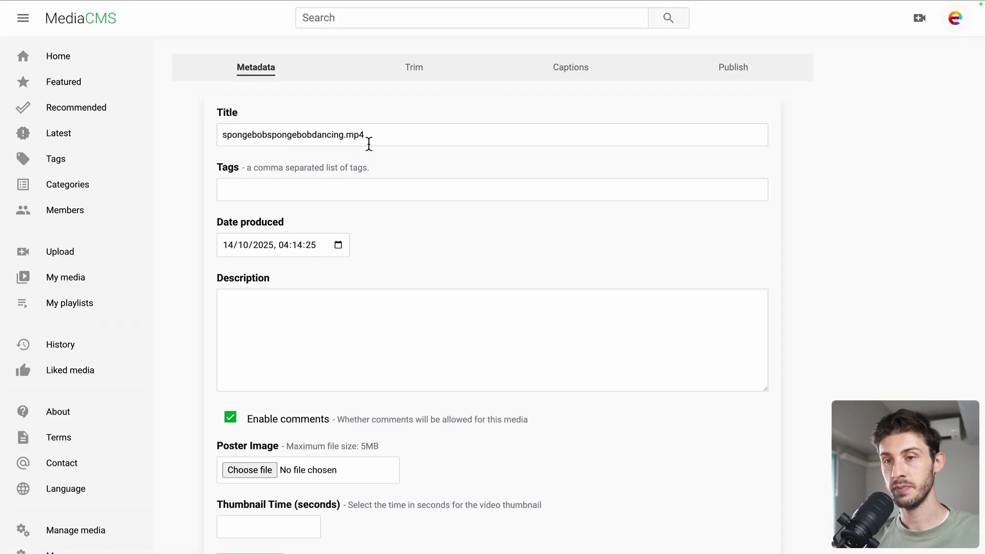
left_click_drag(223, 135, 387, 144)
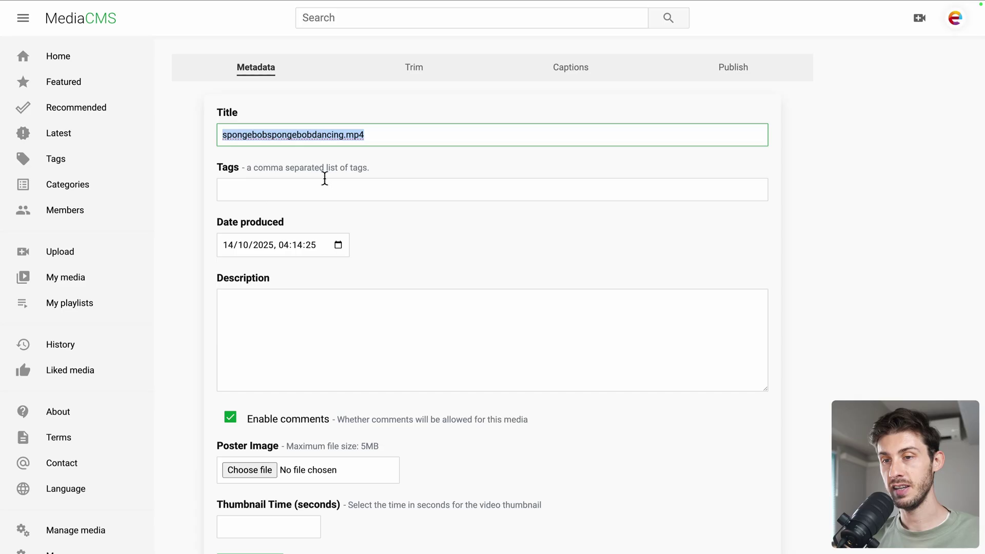
type("Spongebob Da")
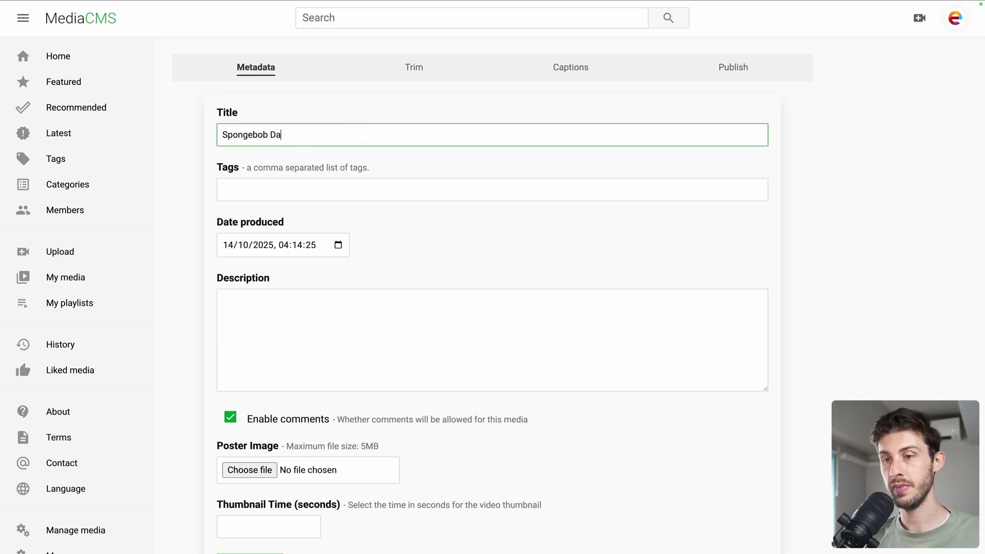
type("nce")
left_click(310, 192)
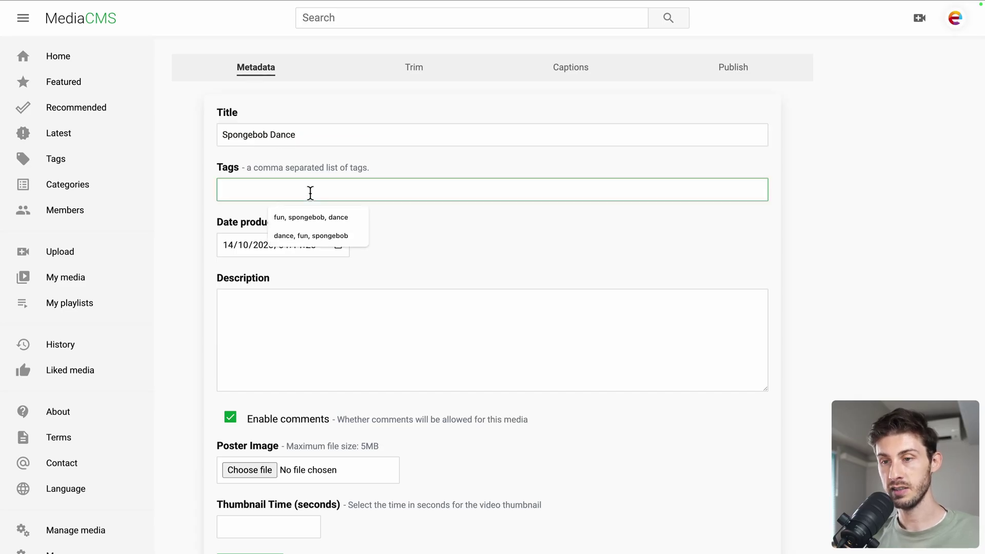
type("fun, spongebob")
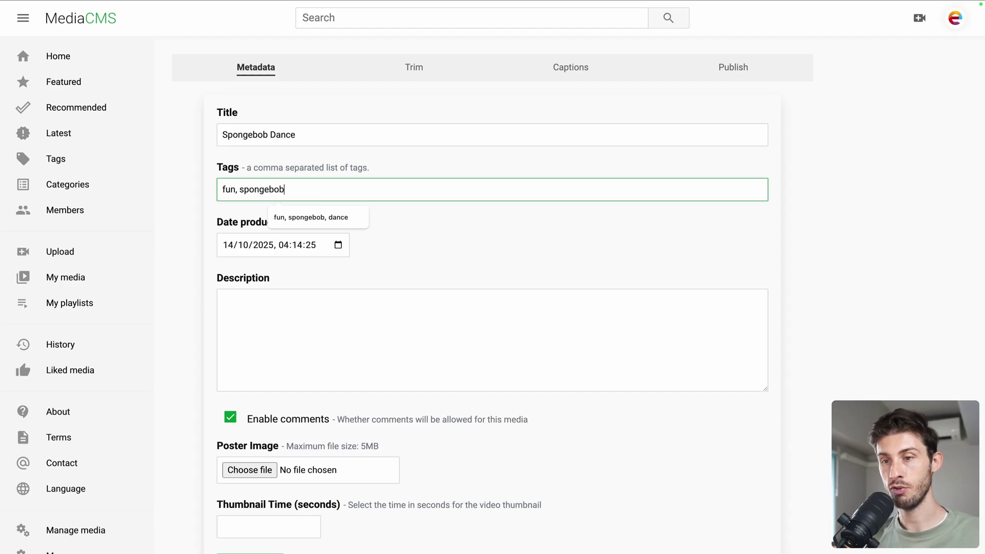
type(", dance")
left_click(426, 251)
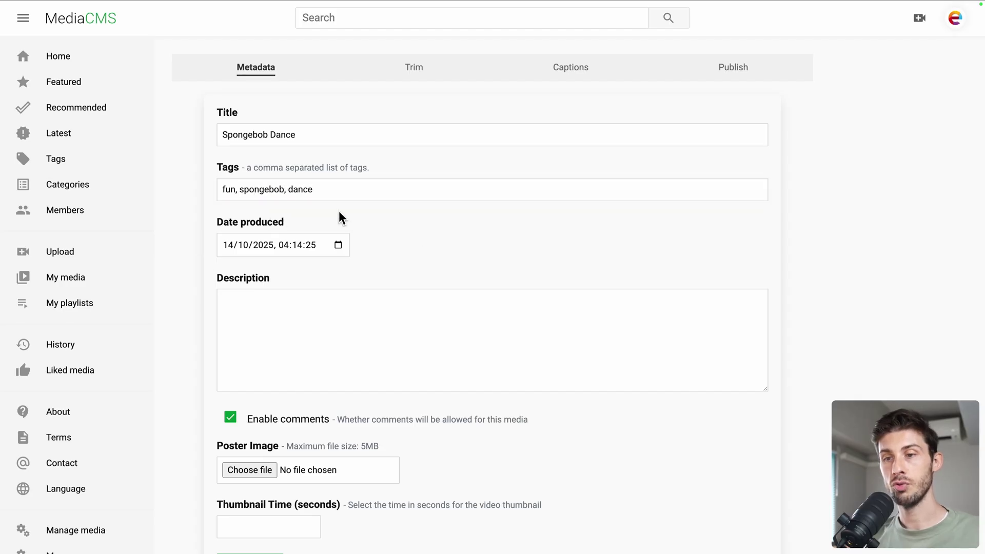
- Add description 'A lovely spongebob dance', set thumbnail time 0.5, and save the media
left_click(344, 324)
type("D")
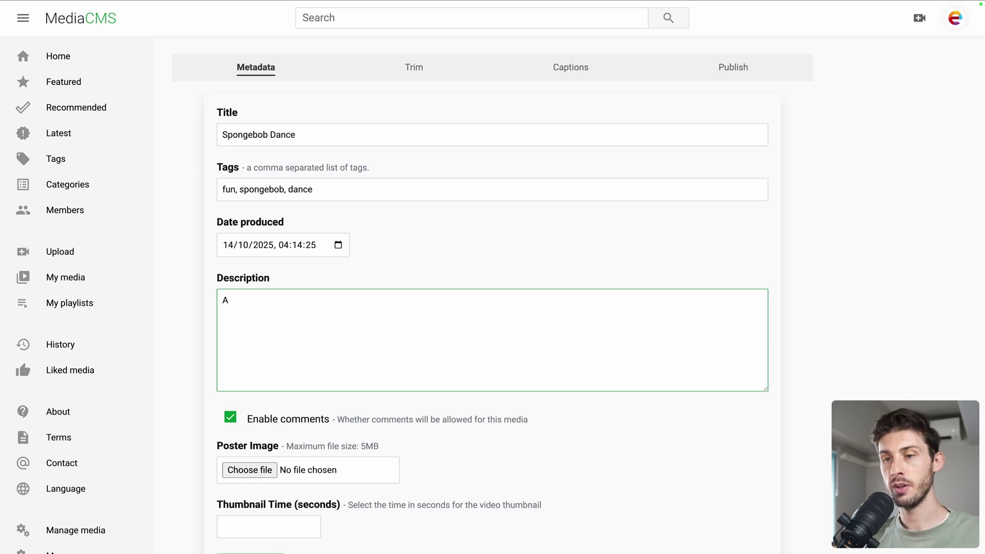
type(" lovely spongeb")
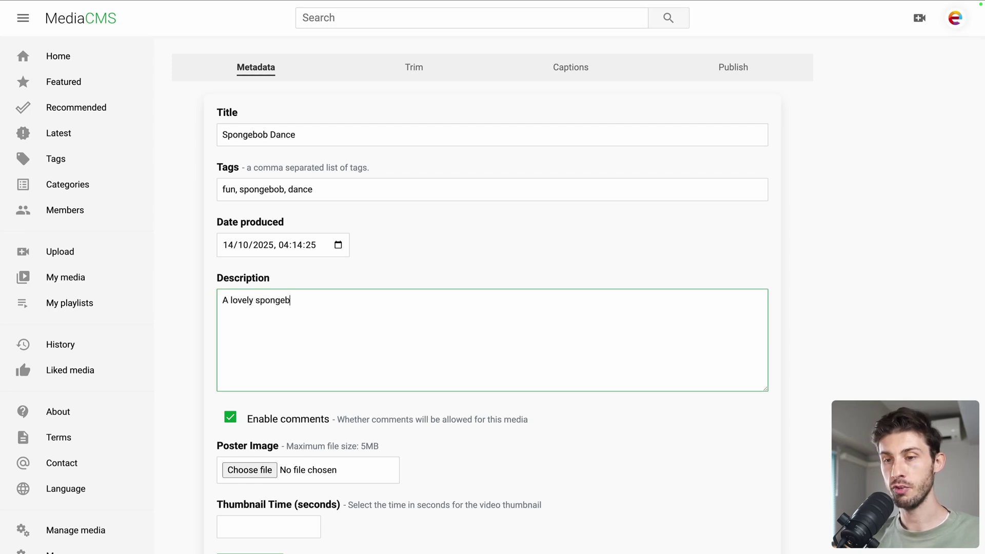
type("ob dance")
scroll(438, 325, "down", 1)
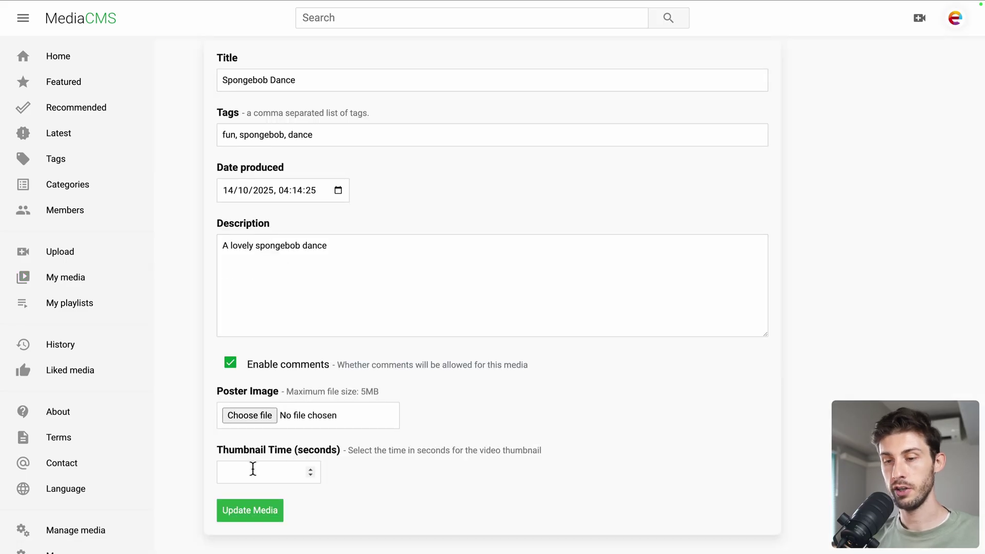
left_click(253, 469)
type("0.5")
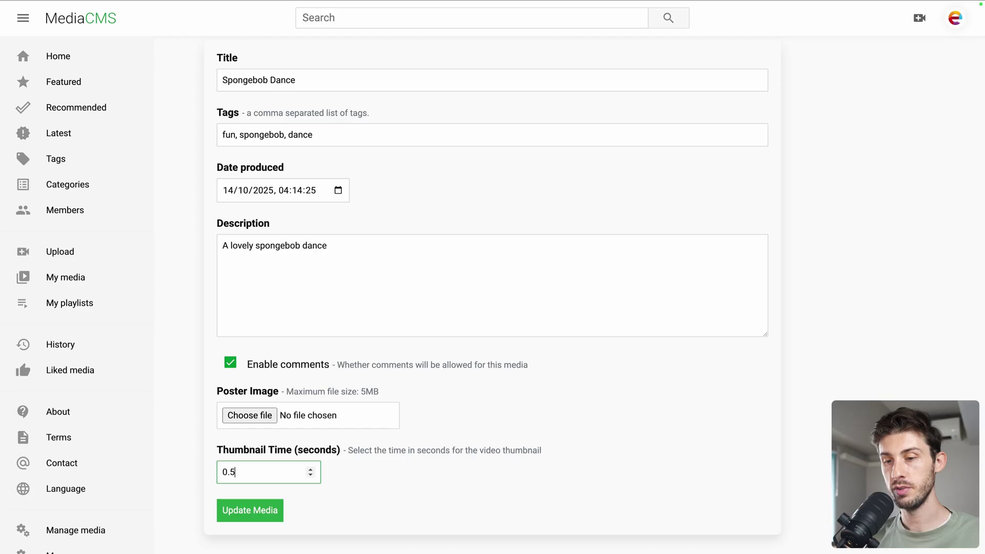
left_click(239, 513)
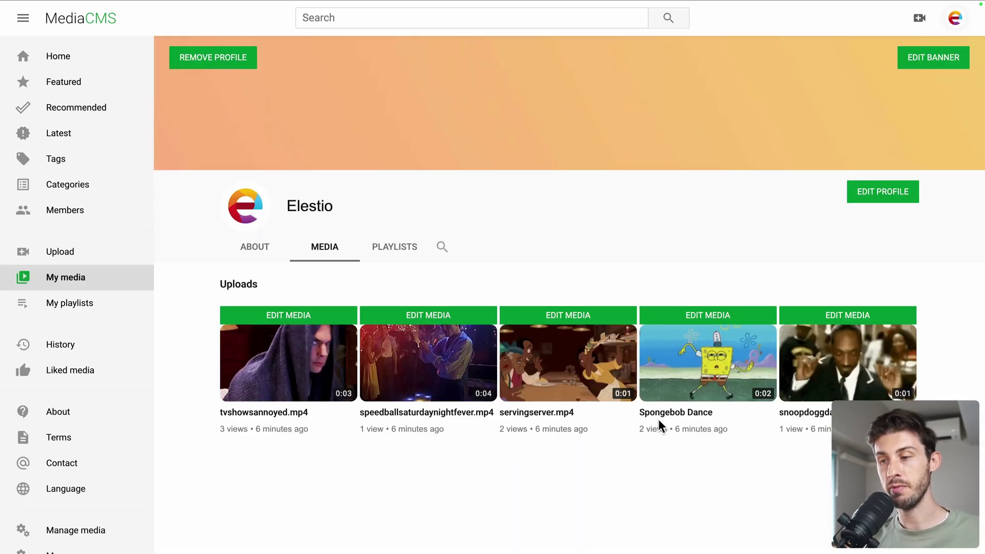
left_click(707, 315)
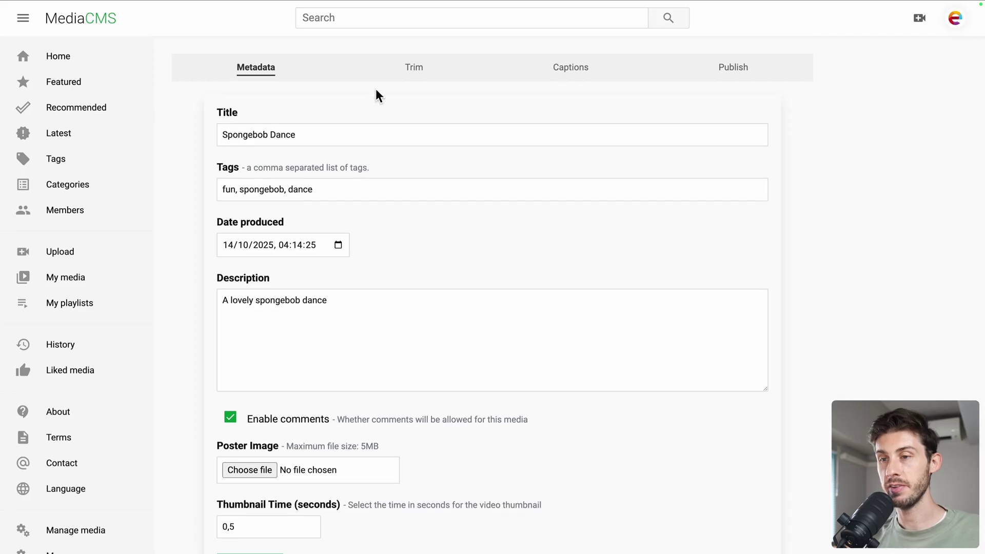
- Look through Spongebob Dance's trimming and captions sections, then reach its Publish options
left_click(418, 72)
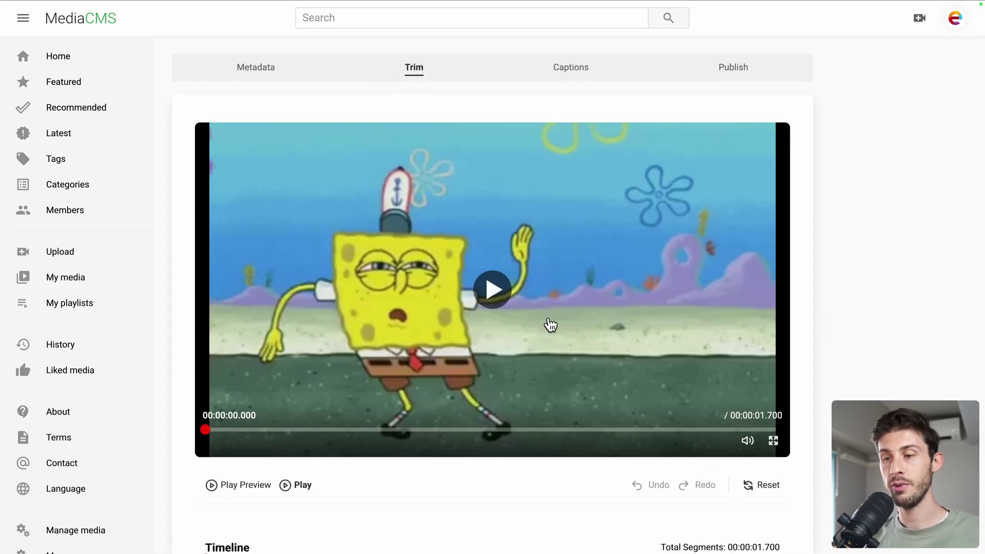
scroll(550, 324, "down", 2)
scroll(548, 325, "down", 2)
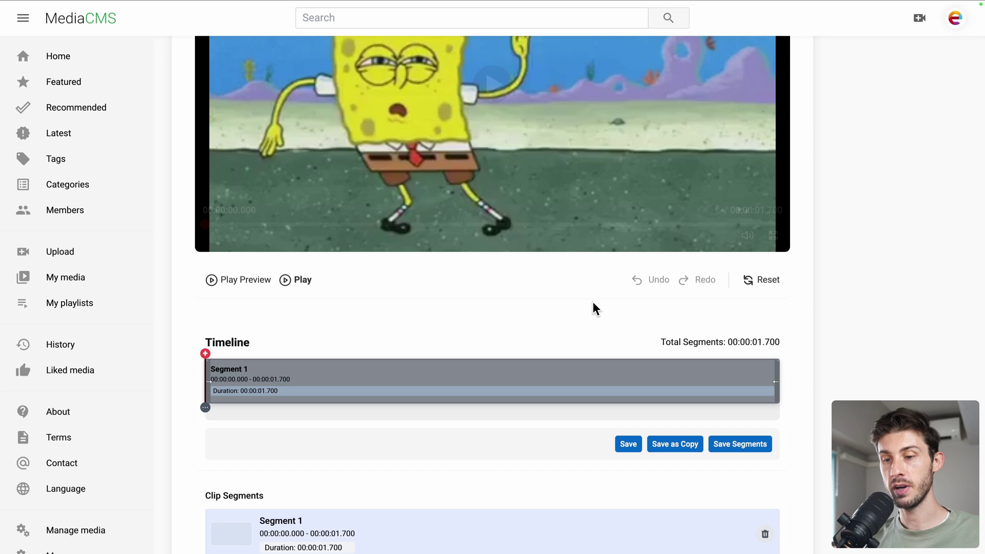
scroll(480, 429, "down", 1)
scroll(480, 429, "up", 4)
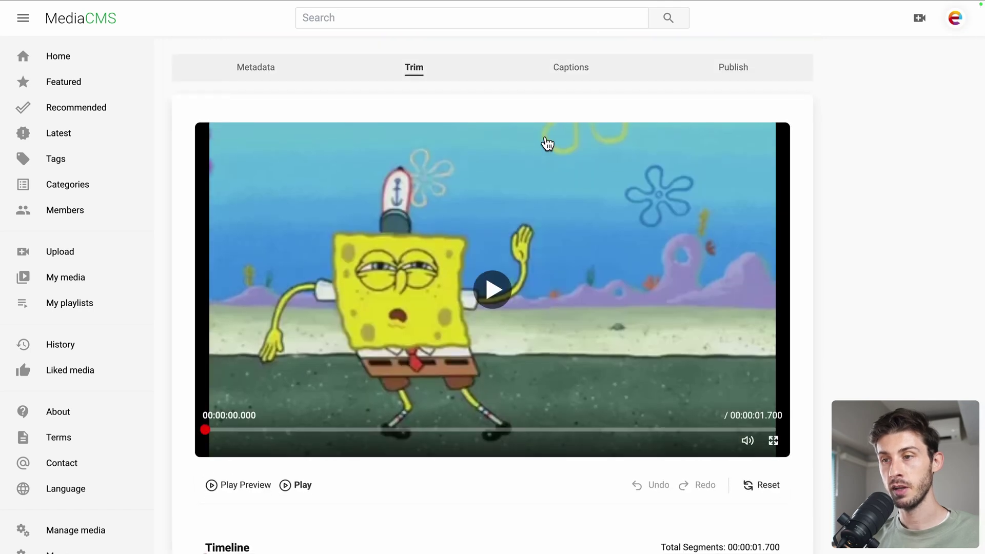
left_click(571, 71)
left_click(518, 204)
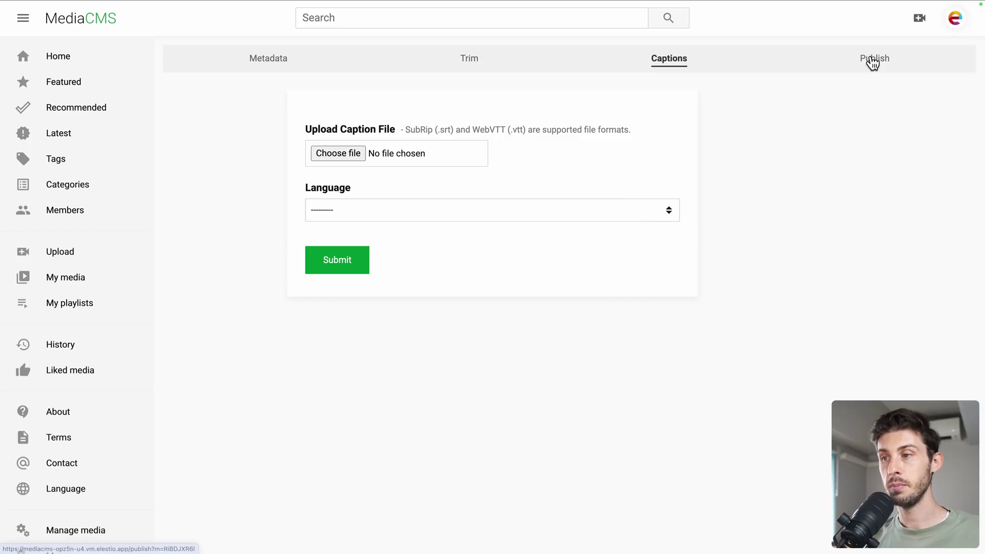
left_click(871, 61)
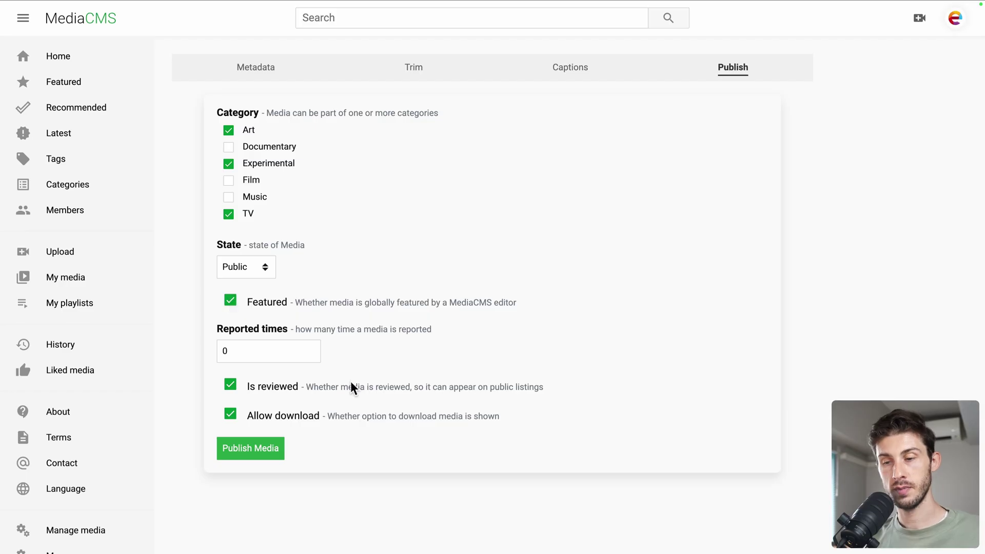
- Publish the Spongebob Dance settings and return to the home page
left_click(266, 451)
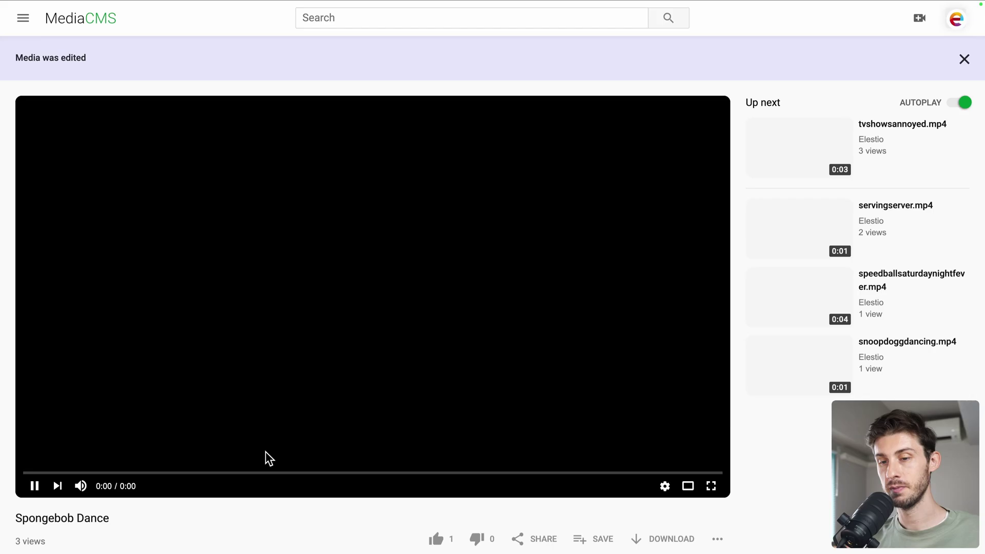
left_click(26, 24)
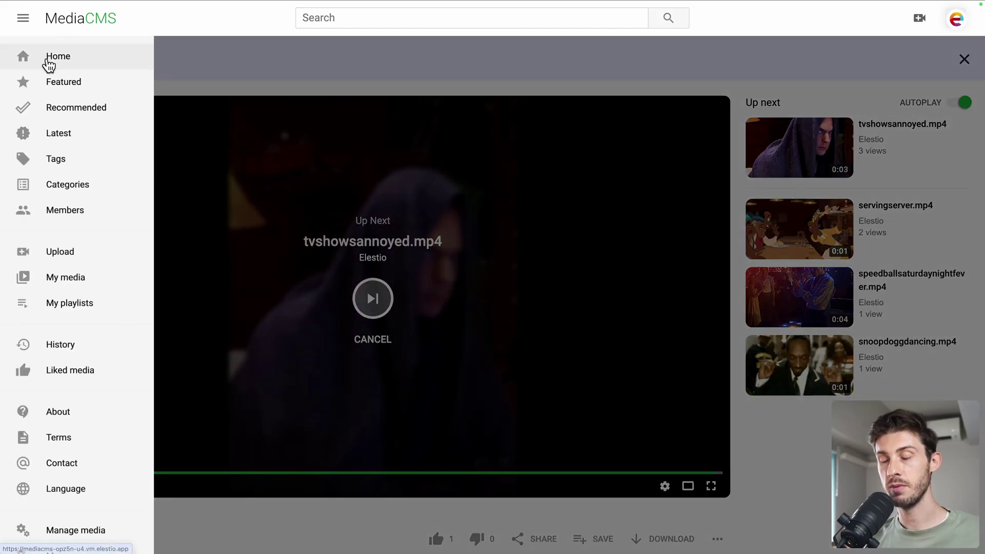
left_click(47, 57)
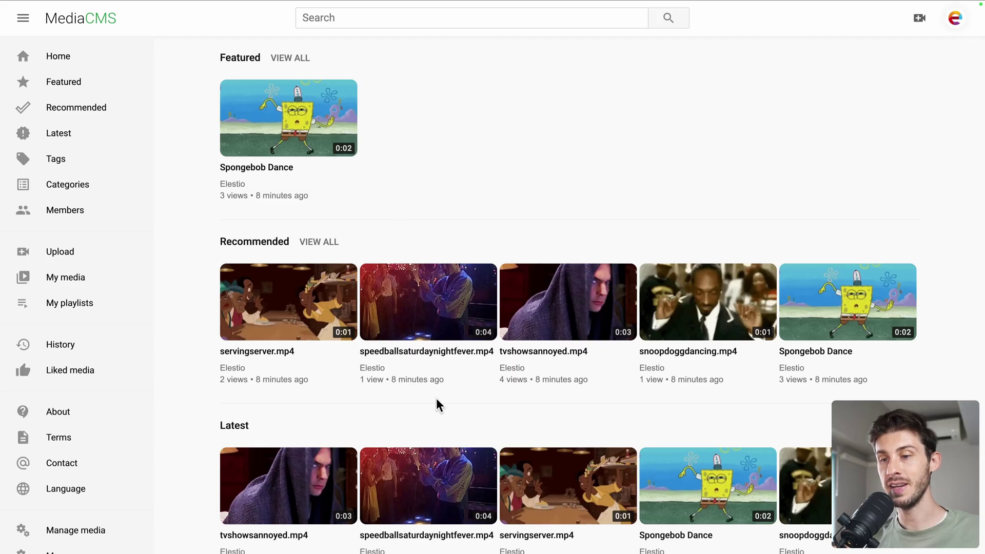
scroll(436, 400, "down", 1)
scroll(441, 382, "up", 1)
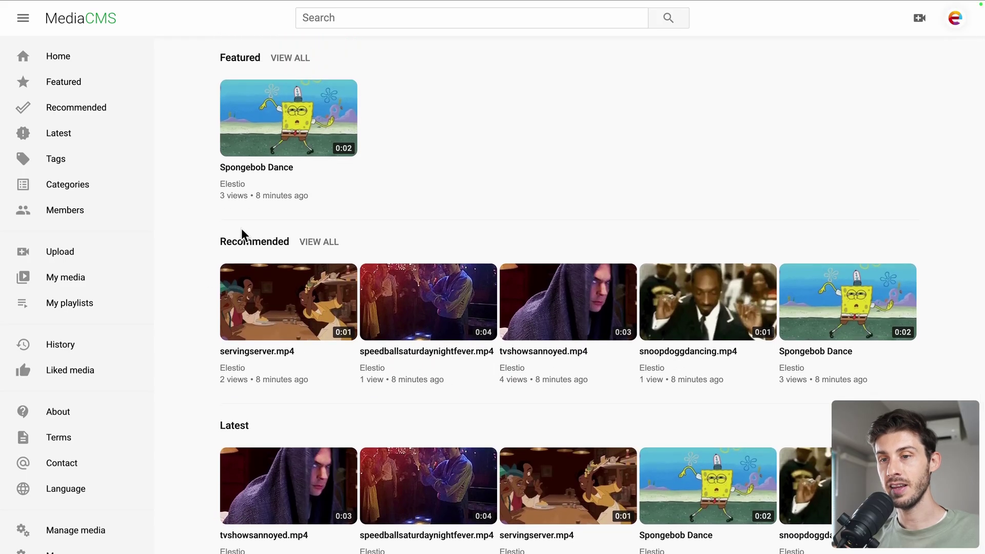
- Browse the Featured, Recommended, Tags and Categories listings, ending on the Members page
left_click(61, 81)
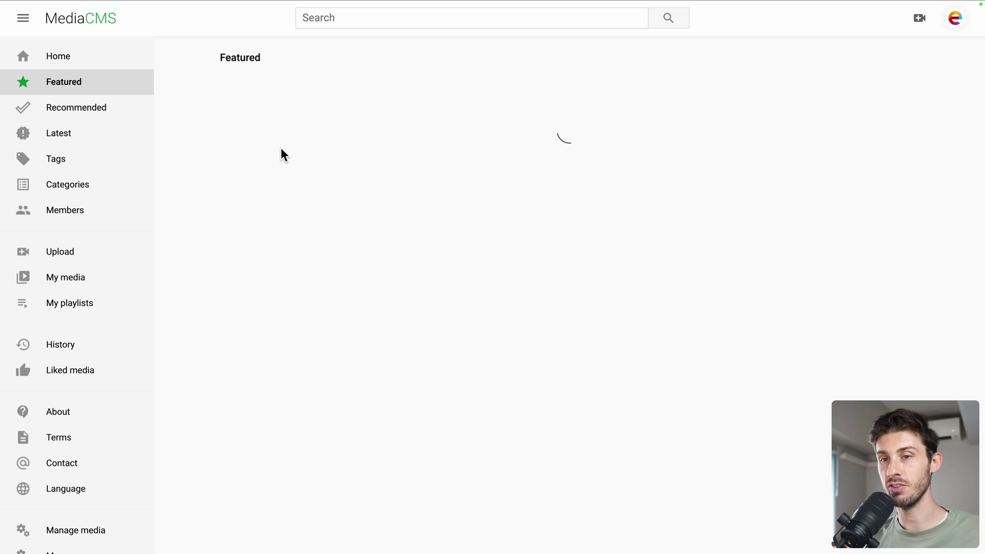
left_click(98, 112)
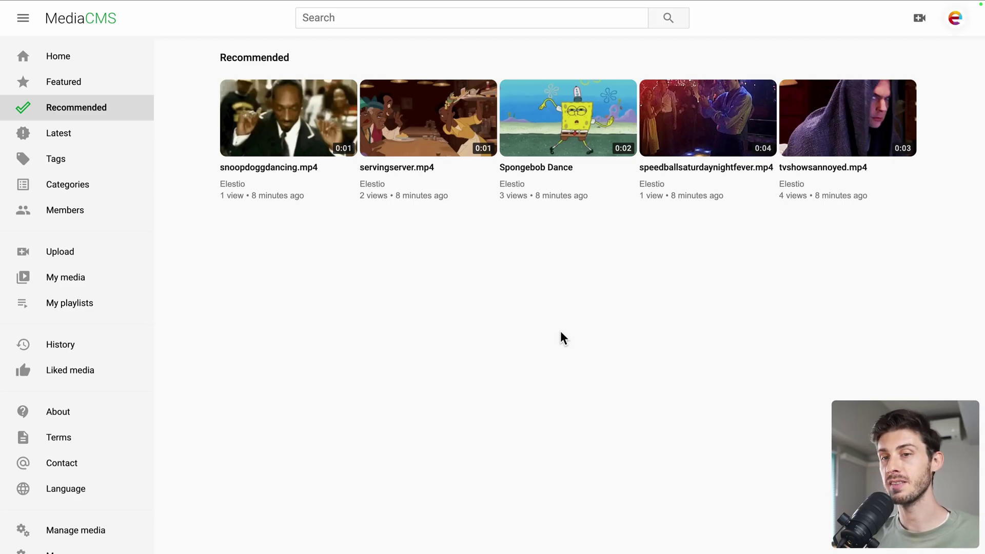
left_click(70, 158)
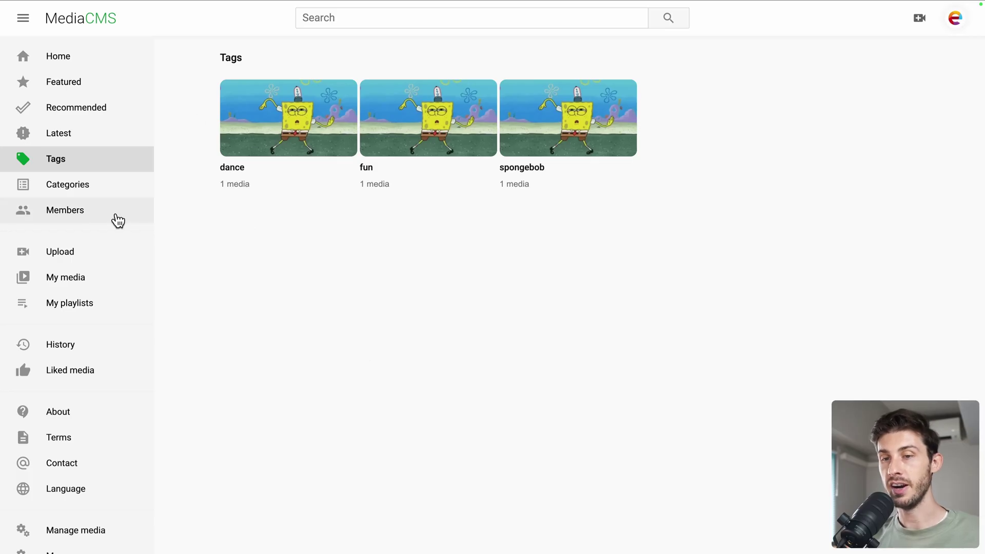
left_click(88, 191)
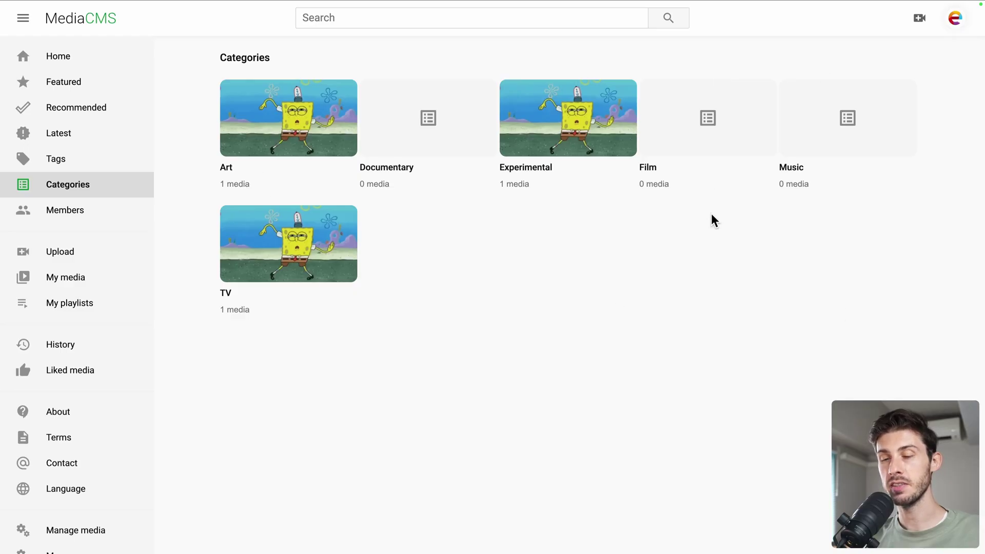
left_click(88, 214)
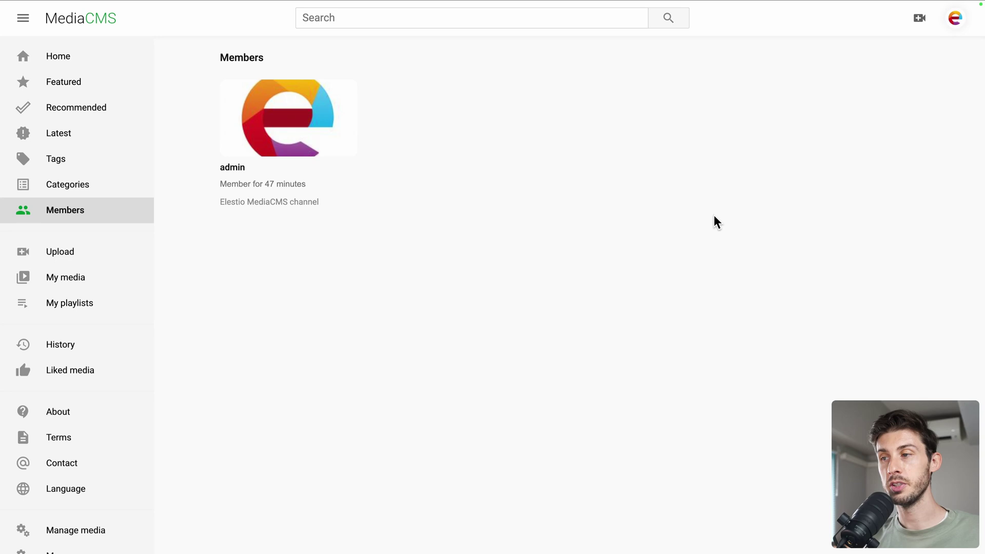
- Enter MediaCMS administration from the avatar menu and list the user accounts
left_click(956, 19)
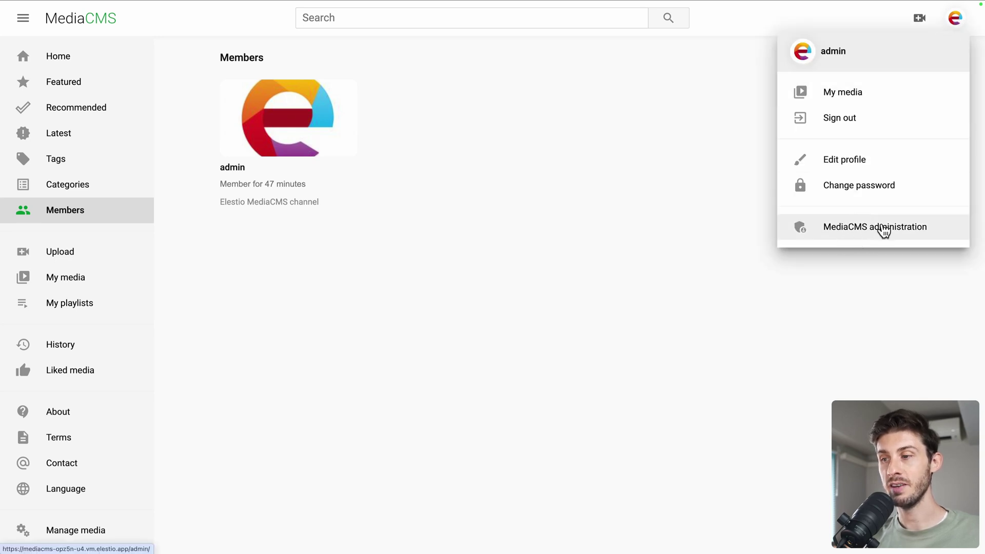
left_click(916, 229)
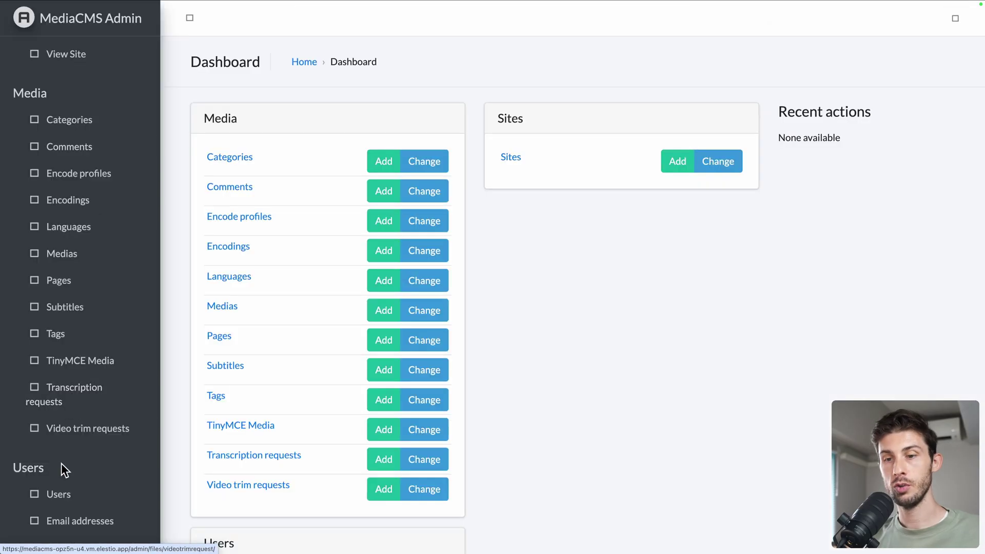
left_click(59, 497)
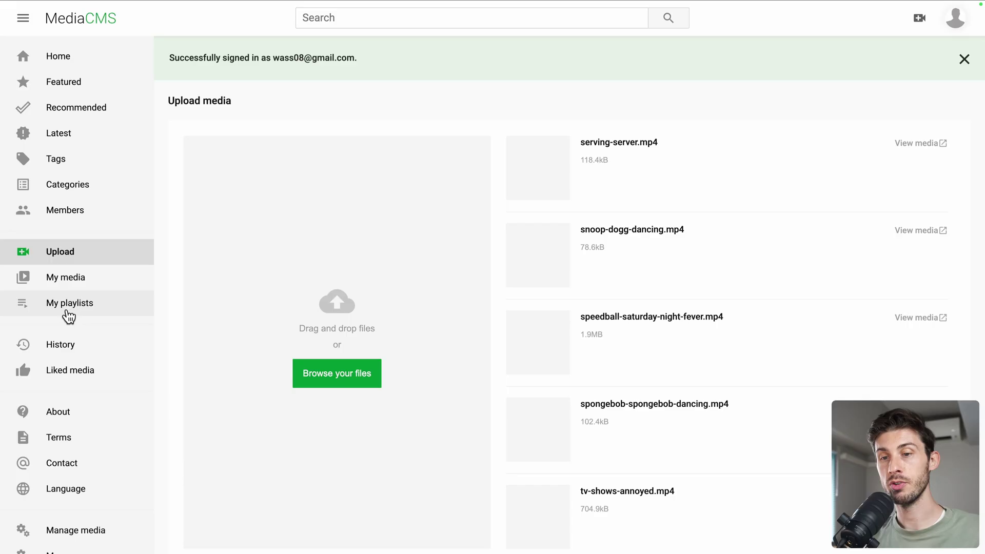
- Visit My playlists and History, ending on Liked media showing tvshowsannoyed.mp4
left_click(85, 310)
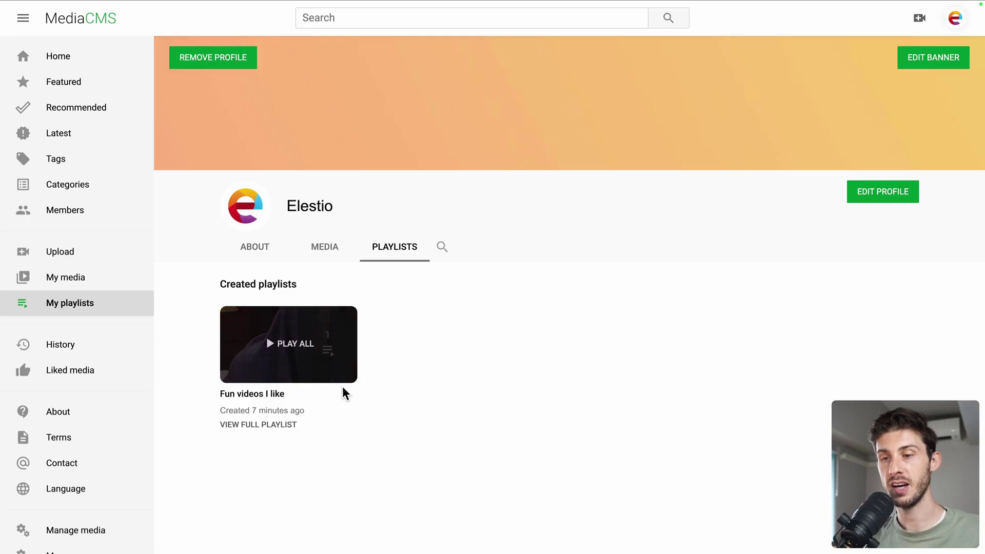
left_click(50, 351)
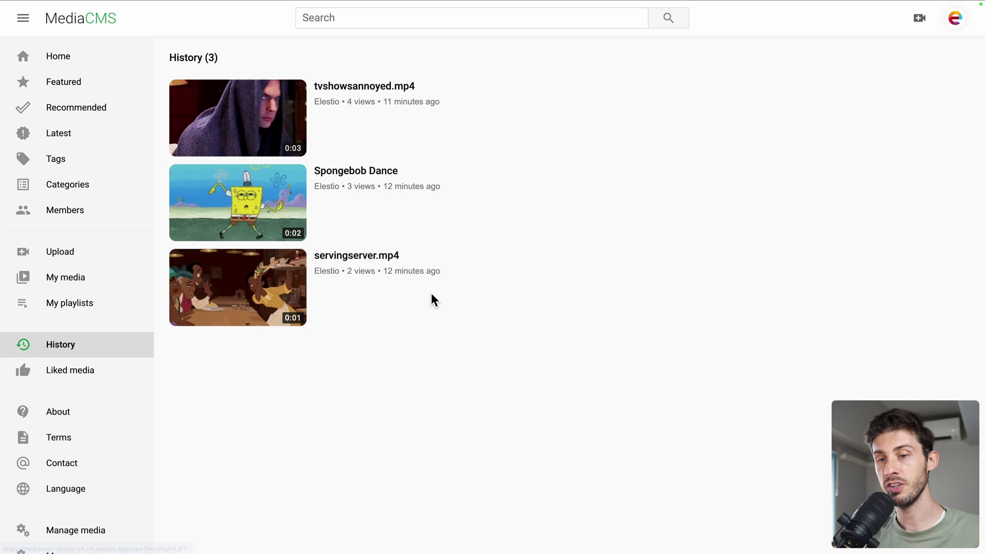
left_click(92, 379)
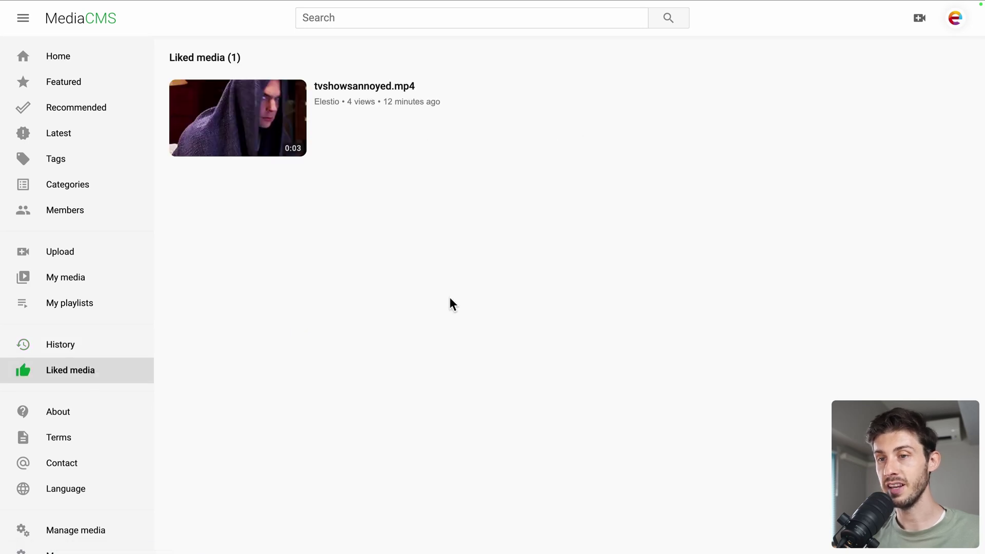
- View the admin Categories list with its six categories and media counts, then the Comments list
left_click(83, 195)
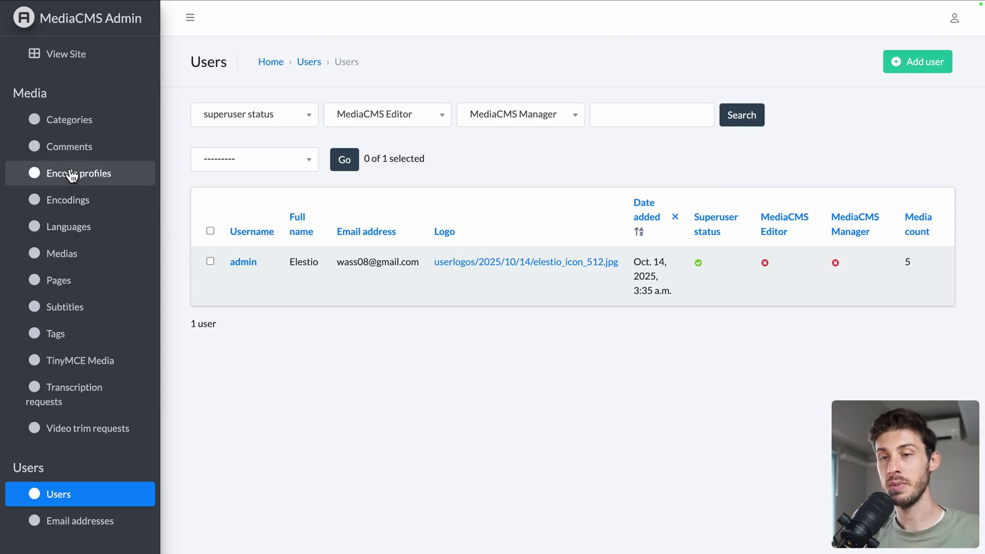
left_click(38, 119)
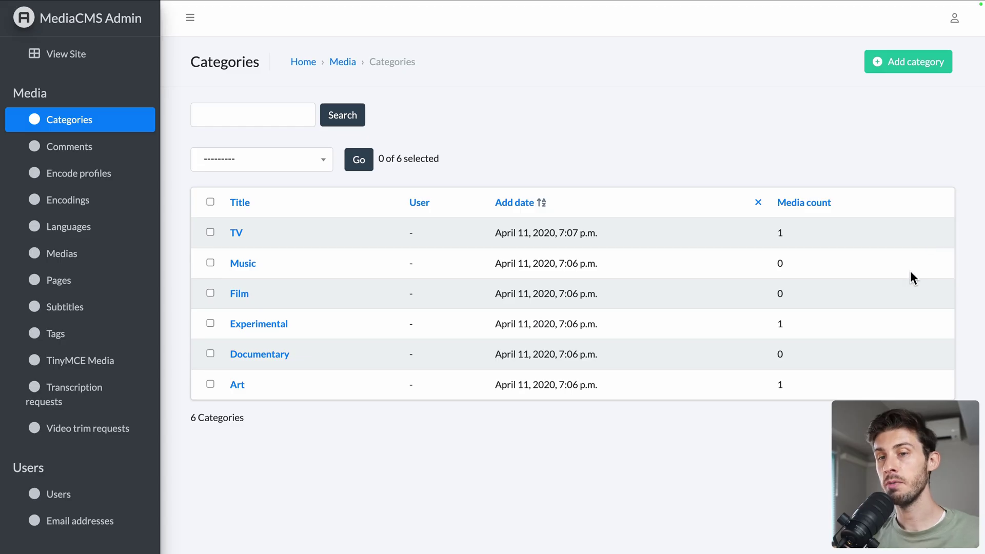
left_click(70, 146)
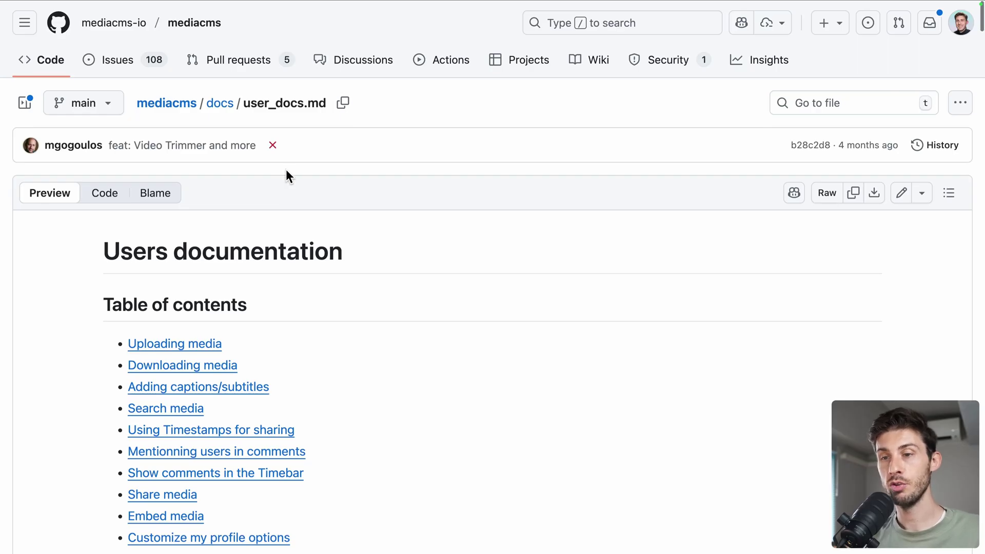
scroll(286, 176, "down", 4)
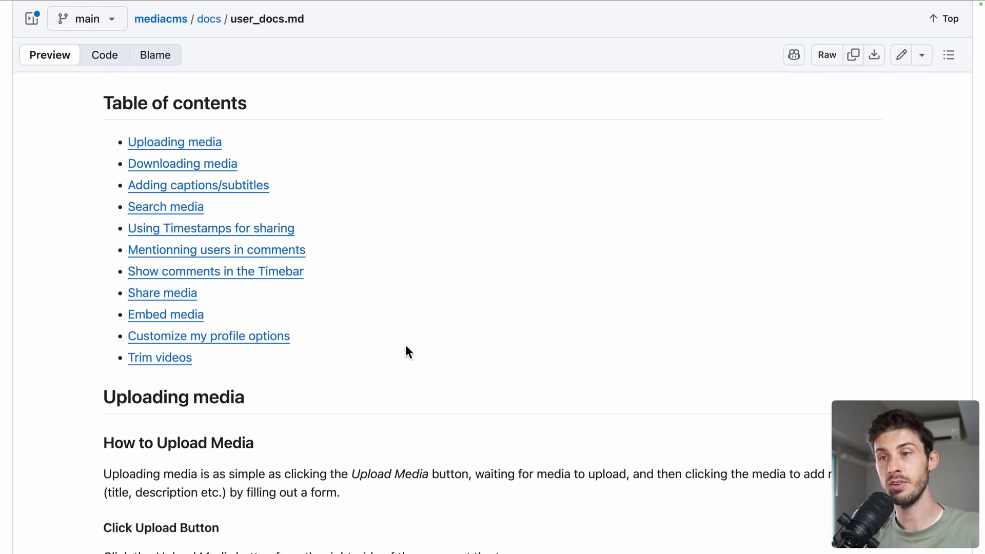
scroll(406, 345, "down", 8)
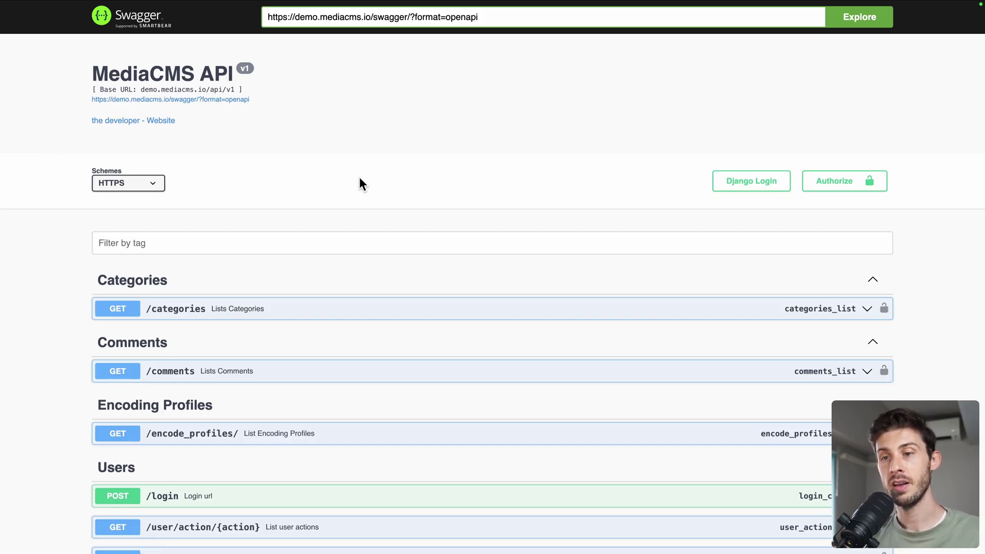
scroll(359, 178, "down", 5)
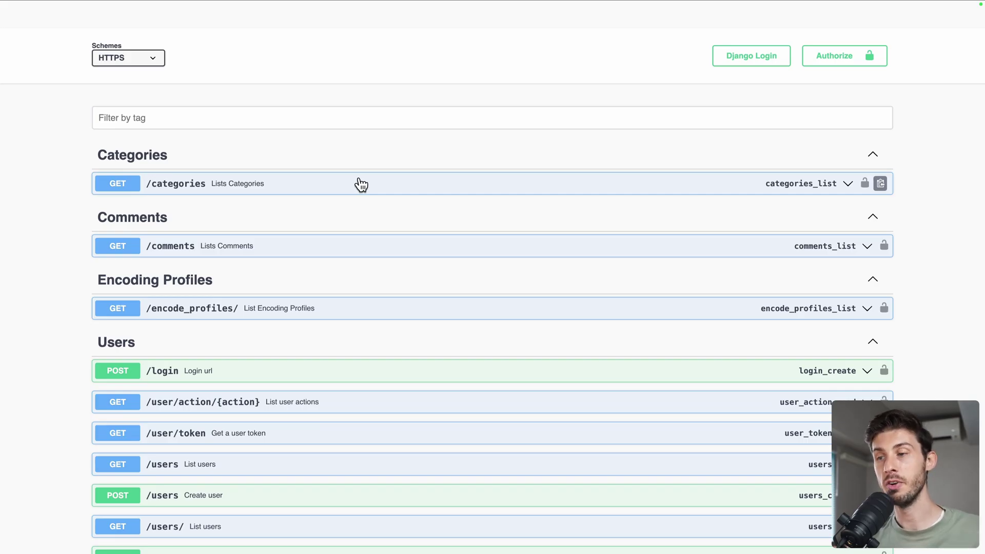
scroll(360, 185, "down", 8)
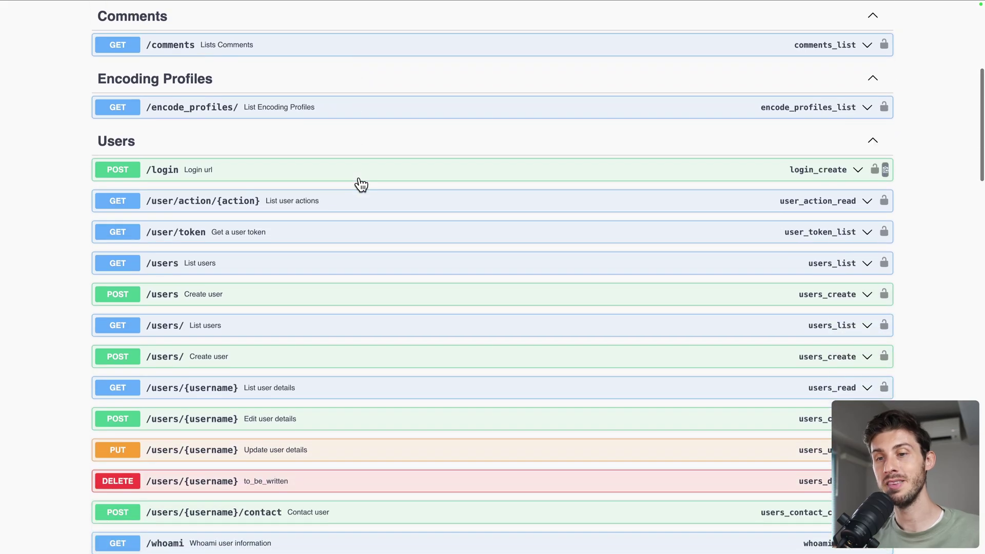